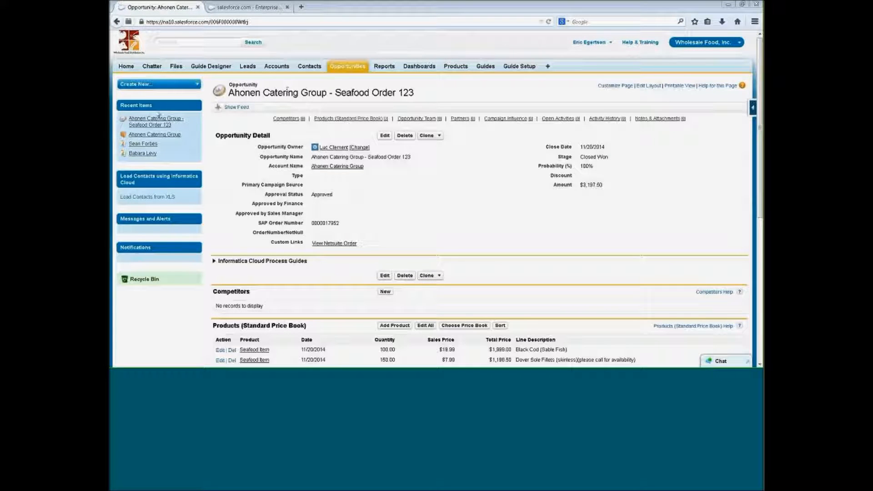
Open the Ahonen Catering Group account, collapse its Informatica Cloud Process Guides section, and open the CFO's contact record.
left_click(145, 135)
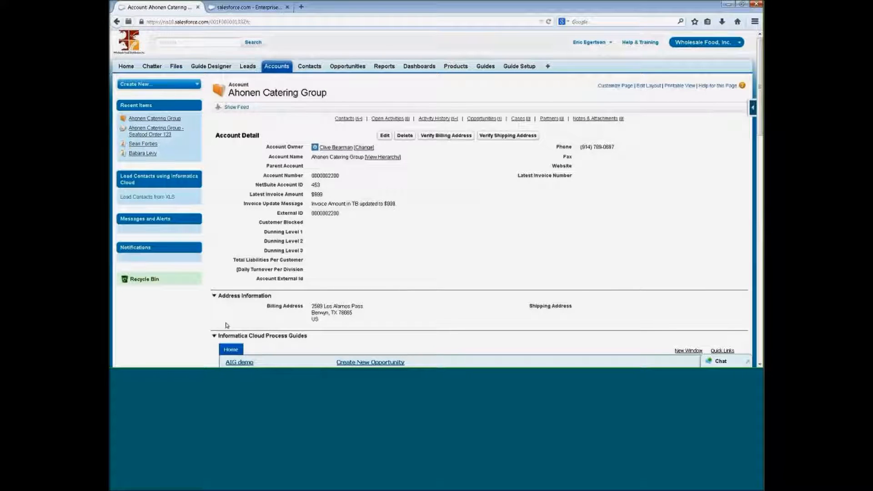
left_click(214, 336)
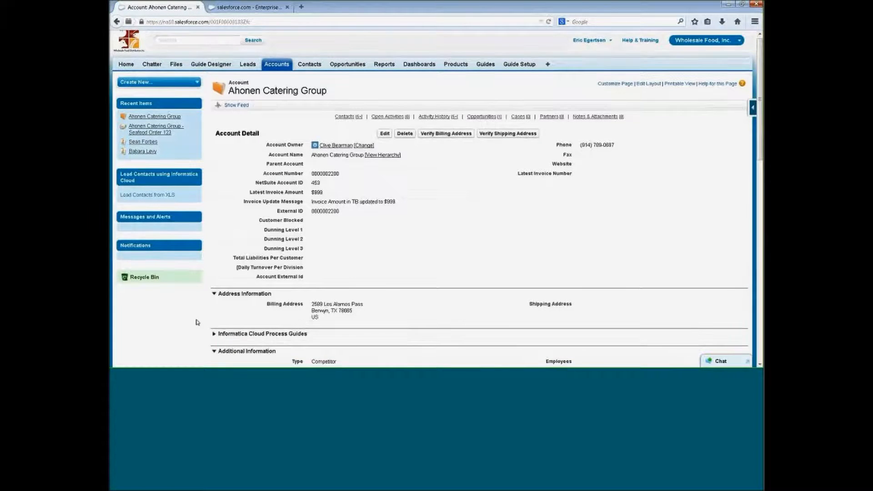
scroll(197, 323, "down", 6)
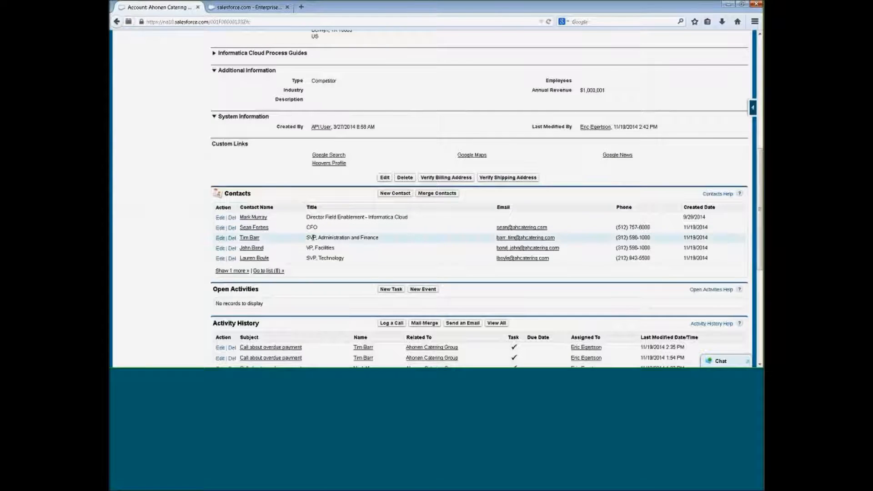
left_click(255, 229)
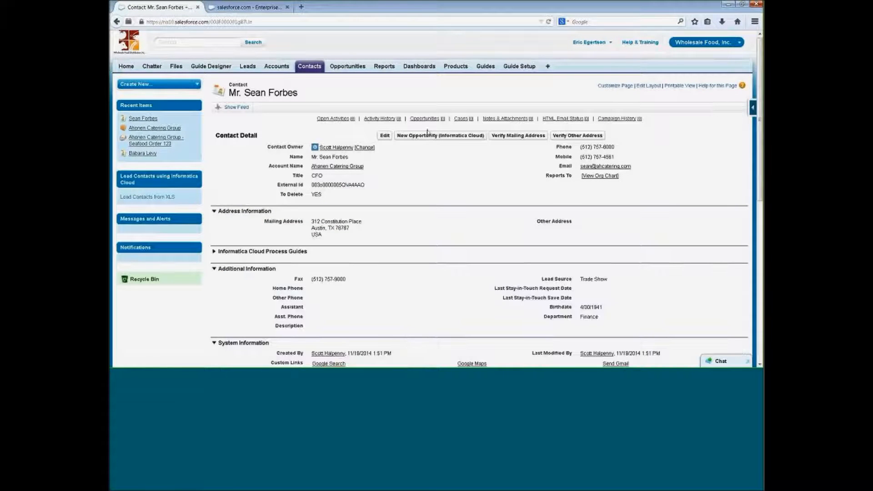
Start the Informatica Cloud new opportunity guide from the contact and proceed past the sales call script.
left_click(427, 136)
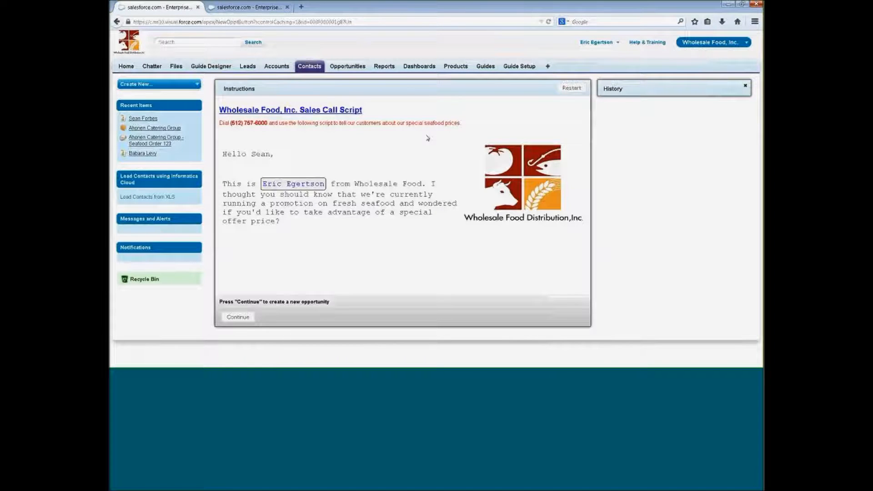
key("ctrl+minus")
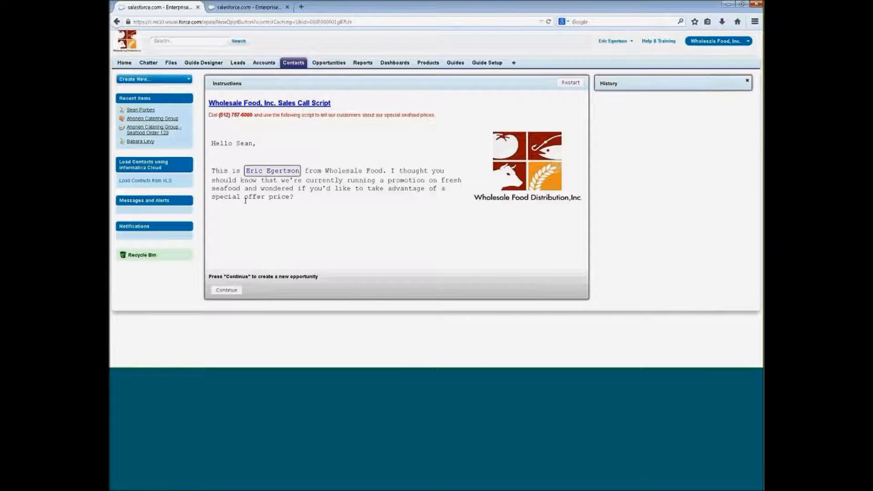
left_click(224, 293)
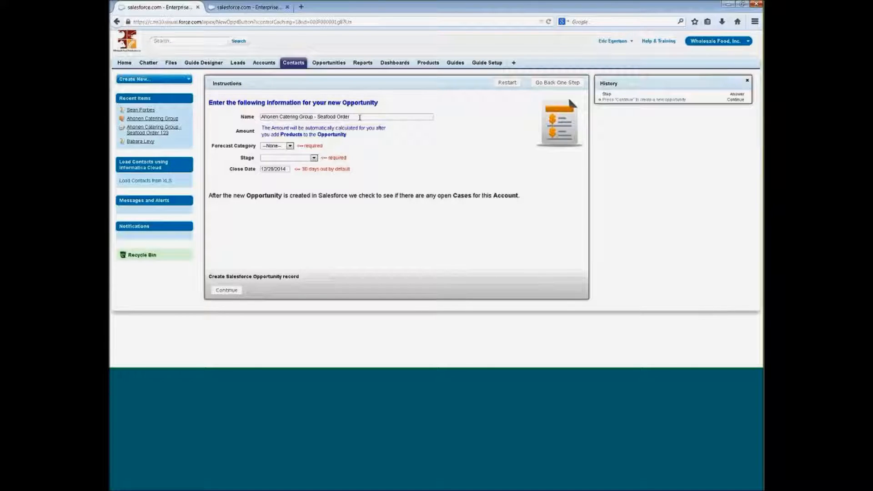
Create the opportunity with "for" and the contact's first name appended to its name, forecast category Pipeline, stage Value Proposition and close date 12/24/2014.
left_click(359, 117)
type("for Sea")
left_click(276, 146)
left_click(275, 164)
left_click(279, 158)
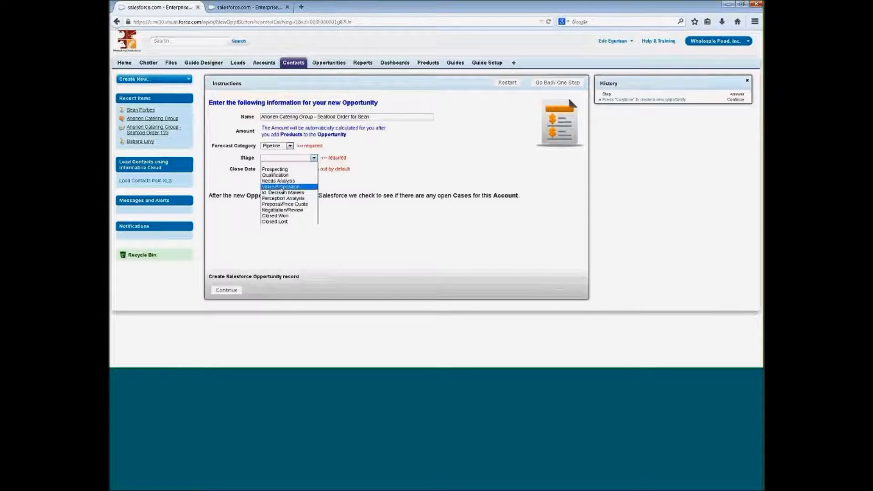
left_click(280, 187)
left_click(275, 169)
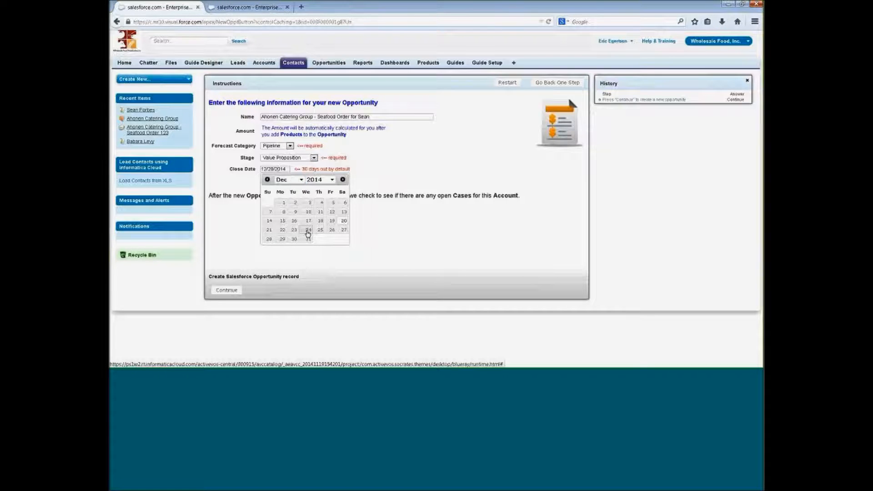
left_click(309, 229)
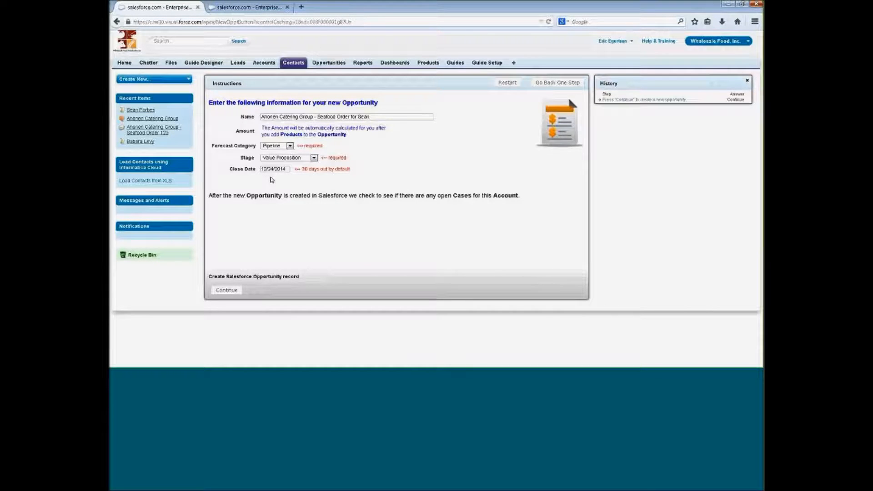
left_click(226, 290)
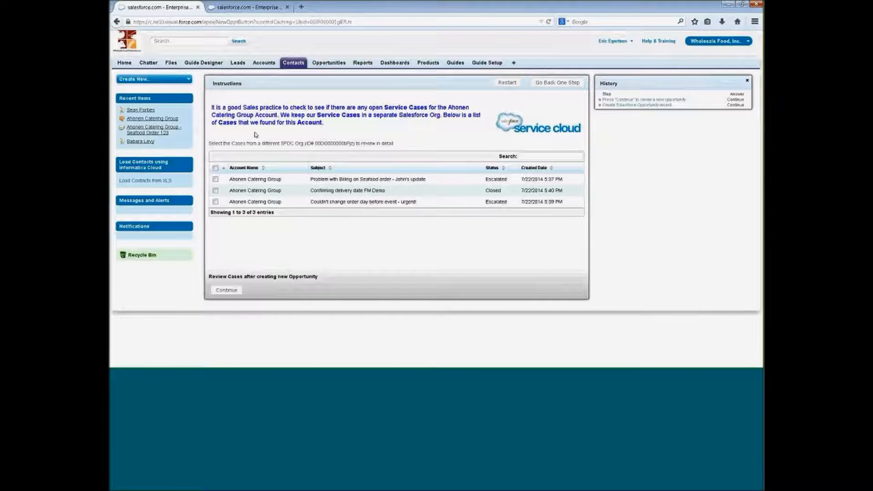
Open the Ahonen Catering Group account in a separate tab, check its Opportunities list, and return to the guide.
right_click(148, 119)
left_click(166, 123)
left_click(330, 7)
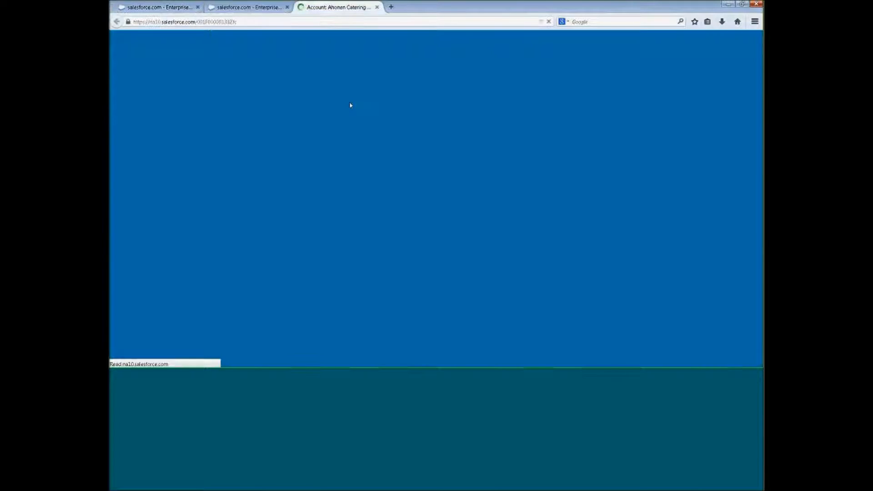
scroll(300, 205, "down", 15)
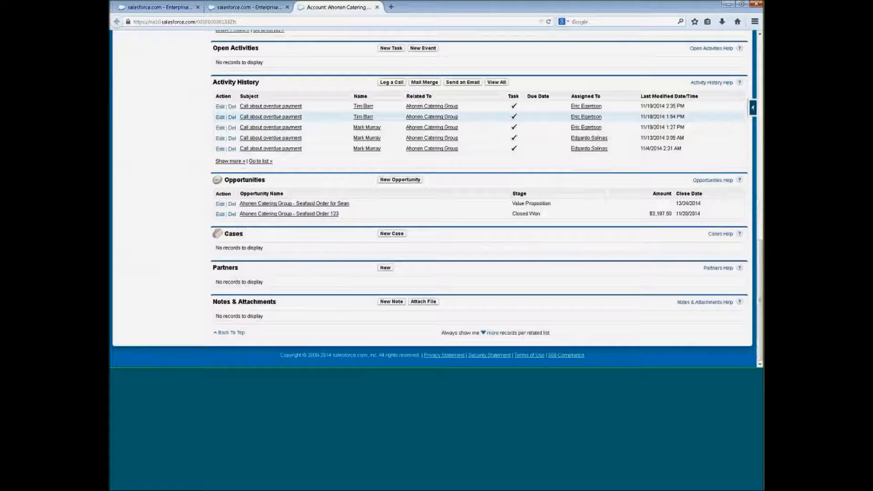
left_click(180, 8)
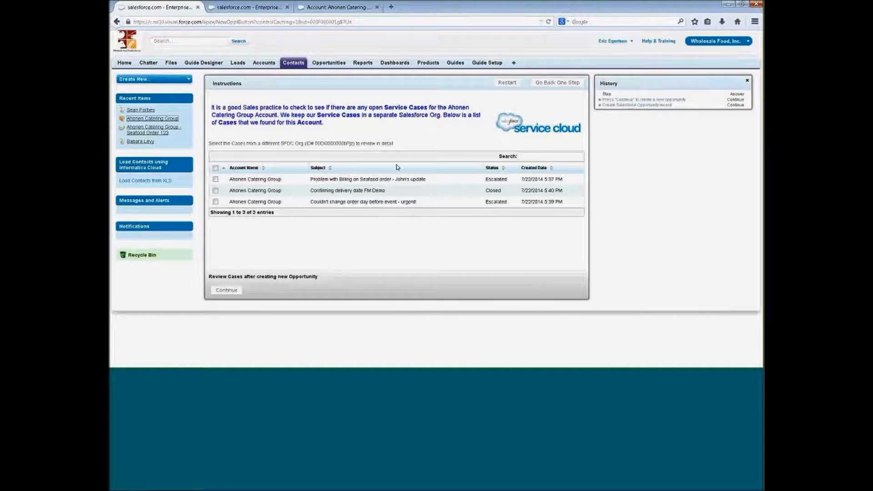
Select the "Couldn't change order day before event - urgent!" service case and proceed to its review.
left_click(215, 201)
left_click(215, 179)
left_click(215, 179)
left_click(216, 191)
left_click(226, 291)
Set the case type to Problem and choose to escalate the case.
left_click(258, 142)
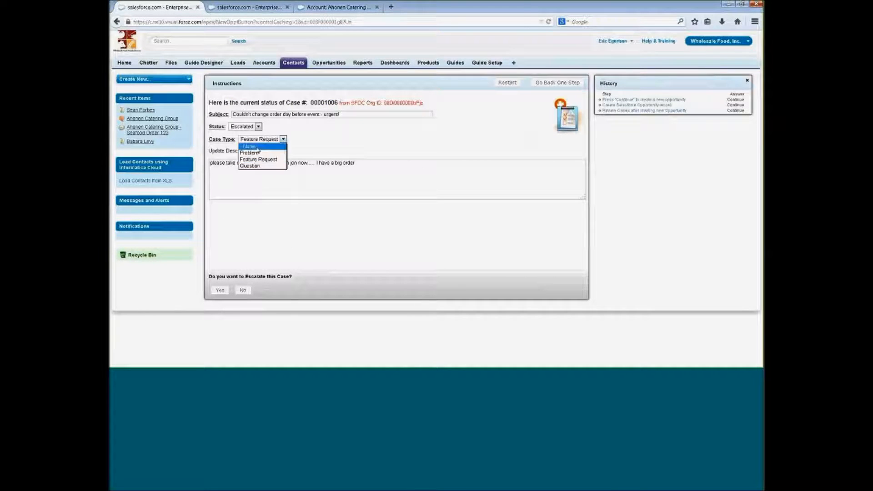
left_click(253, 153)
left_click(227, 290)
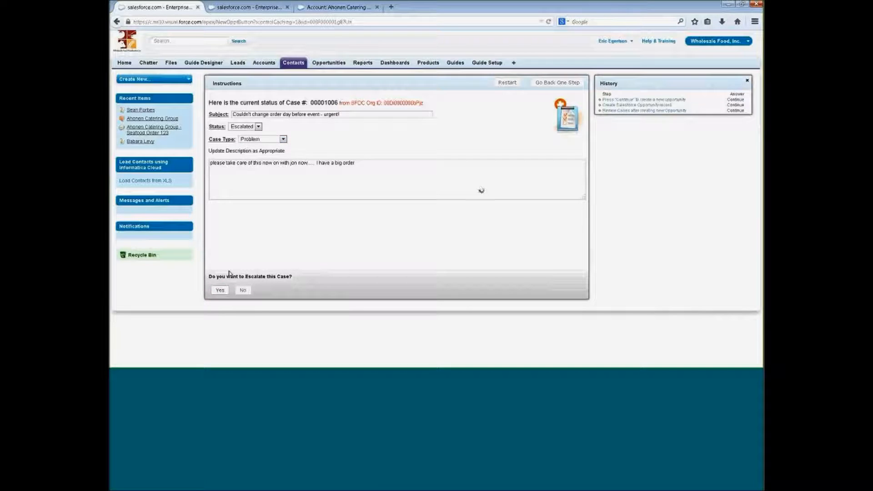
Enter the escalation notes "help I have a big deal on the go" and submit them.
left_click(269, 171)
type("help  I have a gog deal on ")
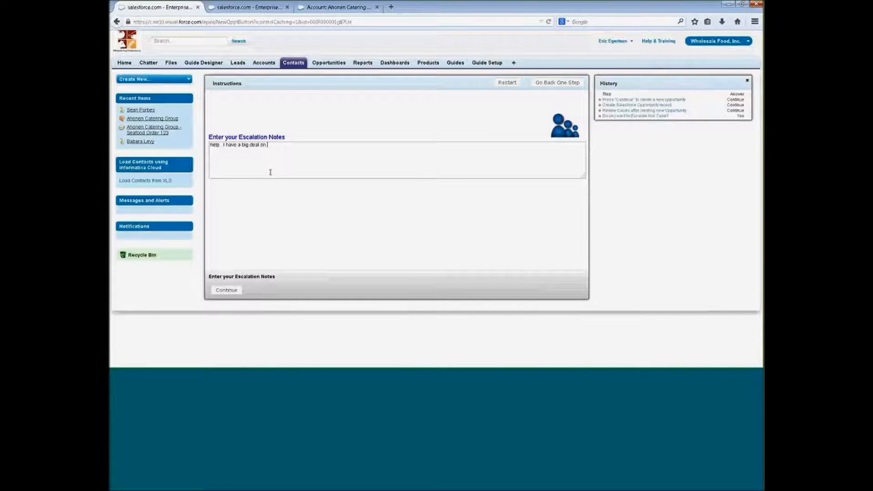
type("the go")
left_click(227, 290)
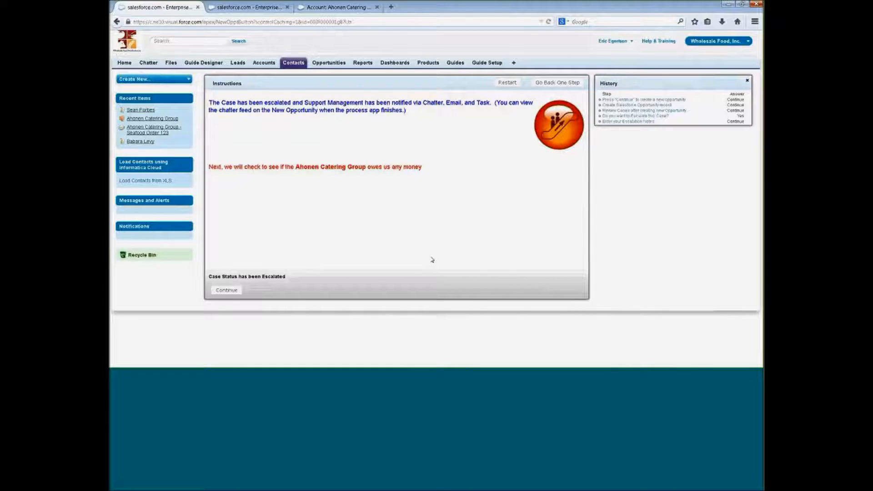
Advance through the NetSuite financial check, filter the account contacts by "finance", and confirm there is a good Finance contact.
left_click(224, 291)
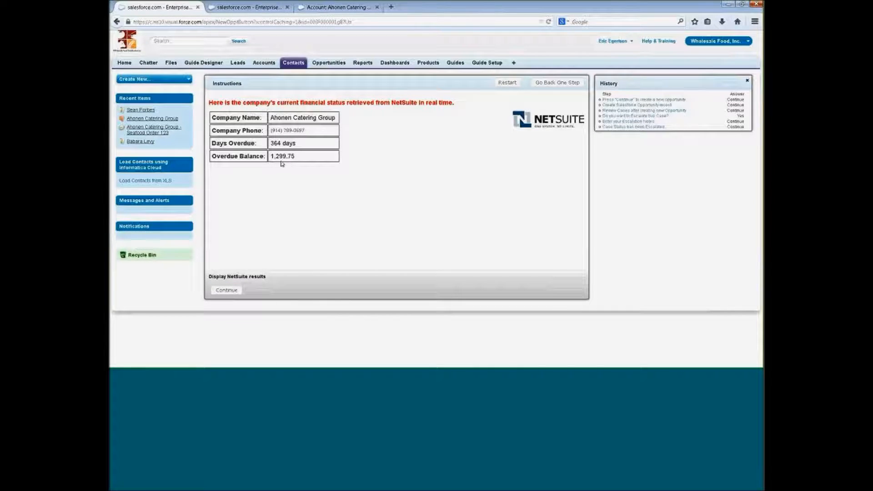
left_click(227, 291)
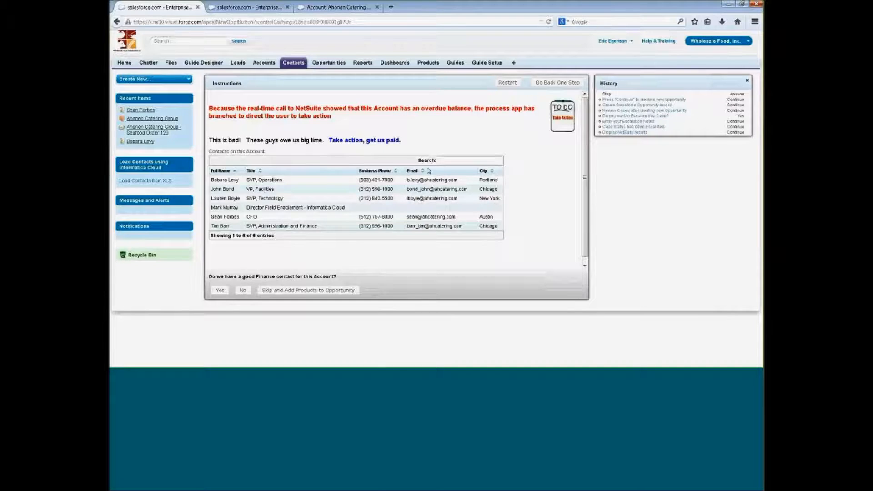
left_click(444, 162)
type("finance")
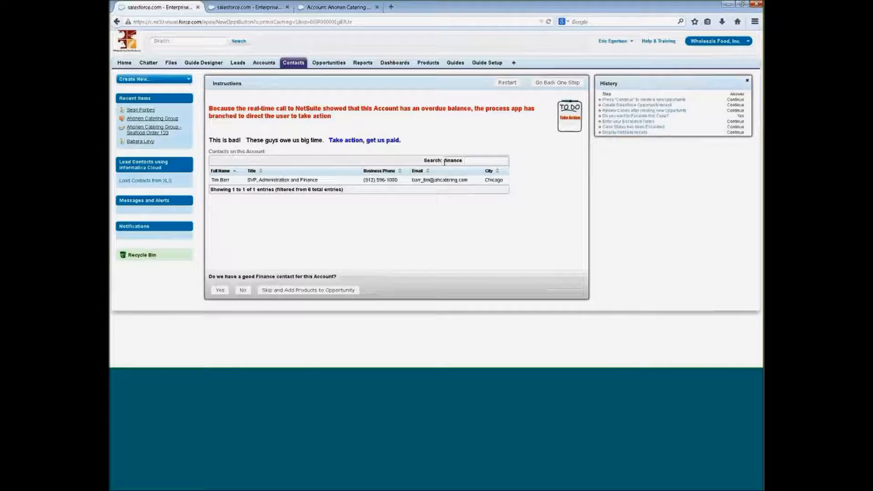
left_click(218, 291)
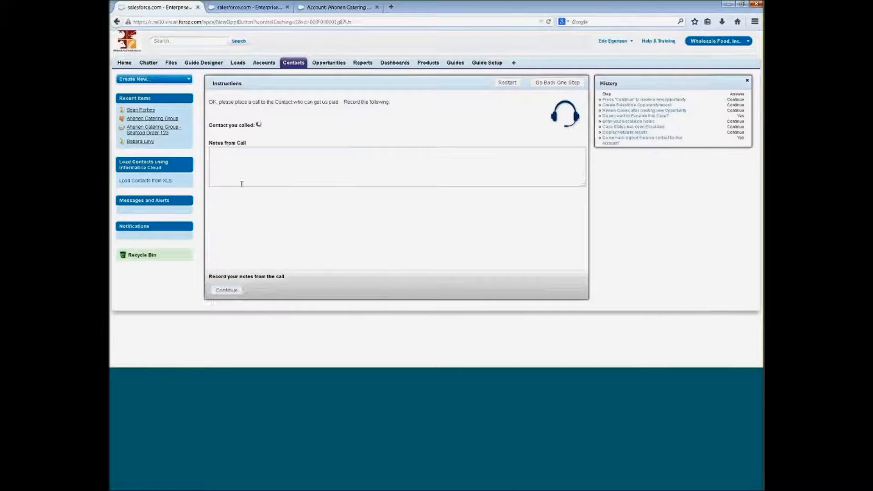
Record a call to the SVP, Administration and Finance contact, with notes saying that they will pay, and continue.
left_click(267, 125)
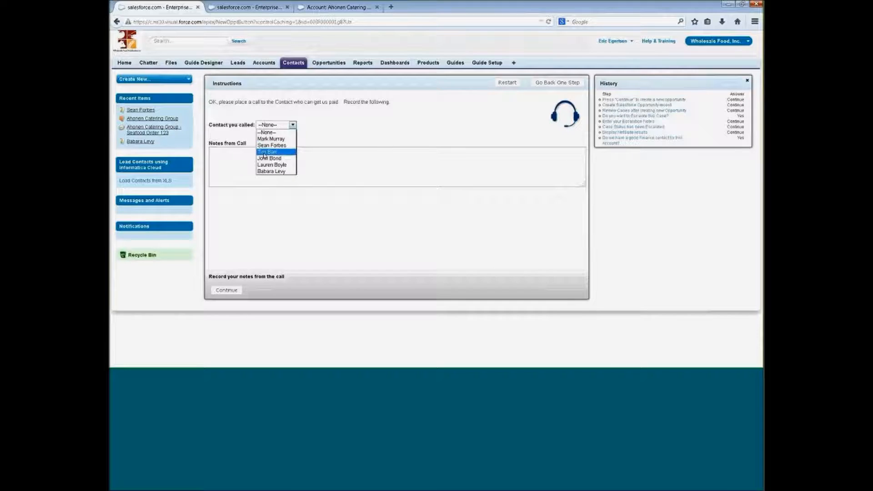
left_click(265, 152)
left_click(261, 157)
type("Tim says they will pay")
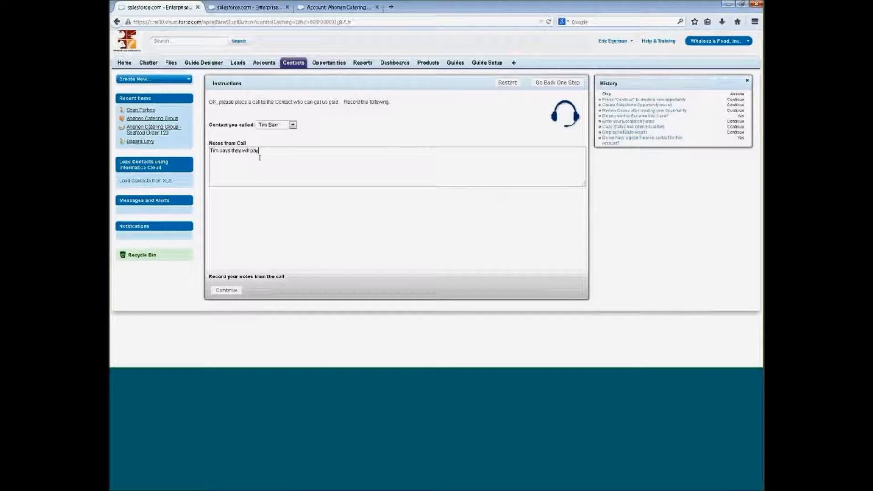
left_click(237, 292)
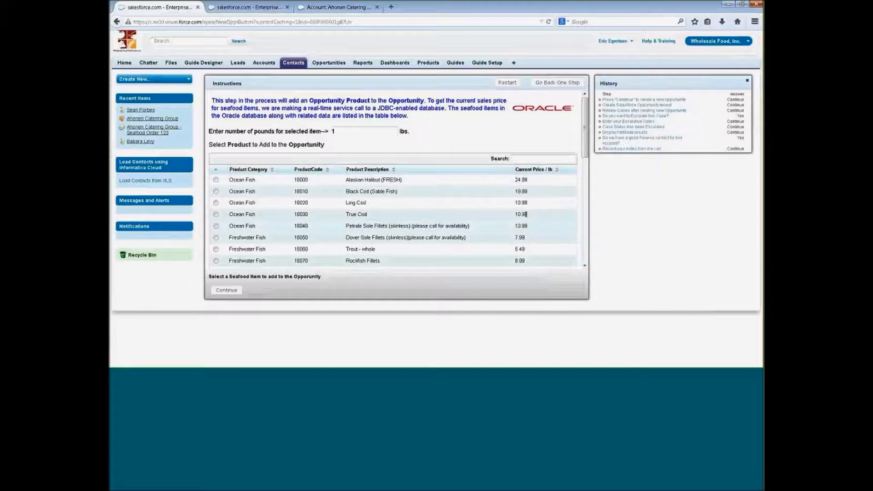
Search the seafood products for "lobster" and add 15 lbs of Jumbo Rock Lobster Tails 1-1½ average to the opportunity.
left_click(521, 158)
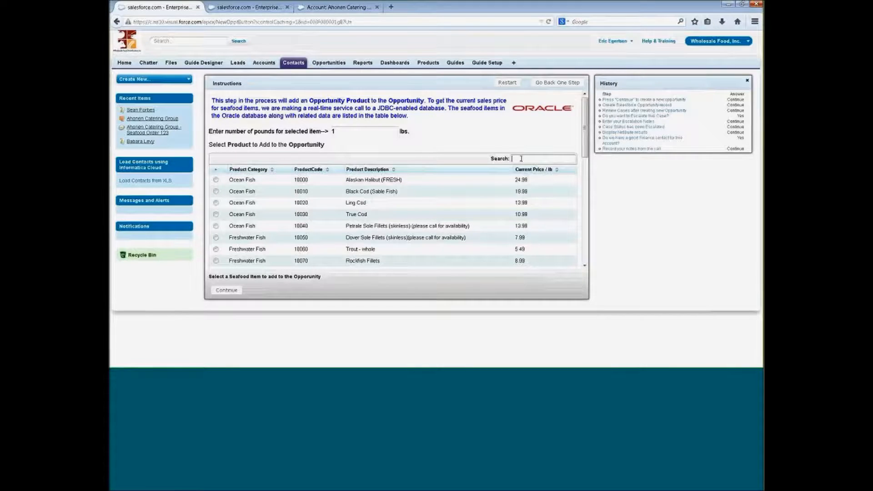
type("lobster")
left_click(218, 214)
left_click(344, 132)
type("5")
left_click(225, 292)
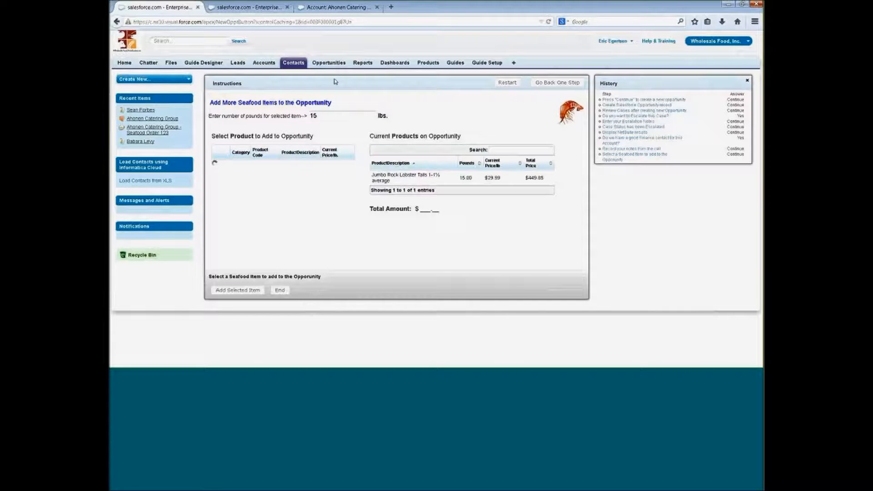
Add 12 lbs of Trout - whole to the opportunity.
left_click(328, 115)
key("BackSpace")
type("2")
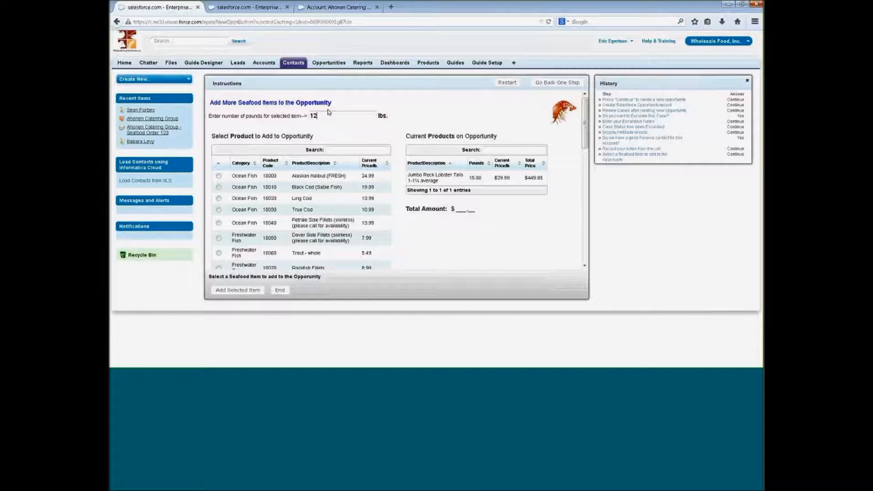
left_click(218, 253)
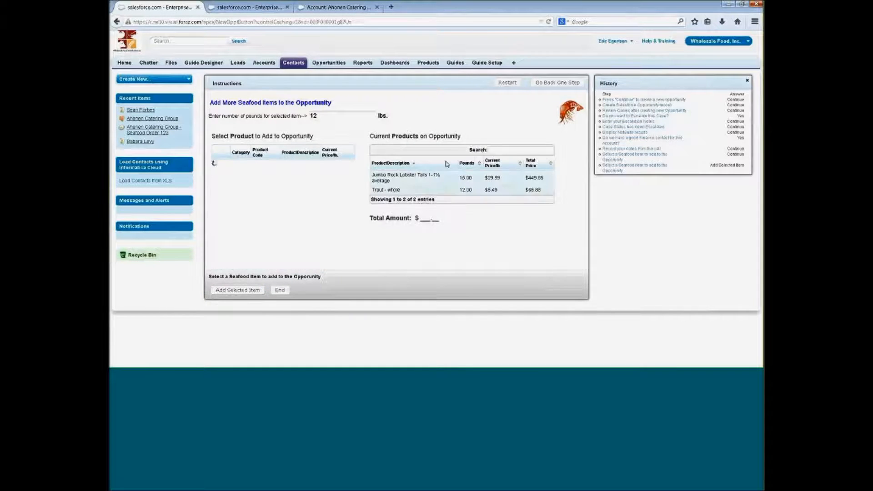
Search the products for "crab" and add 22 lbs of Fresh Dungeness Crab Meat to the opportunity.
left_click(335, 115)
key("BackSpace")
key("BackSpace")
type("22")
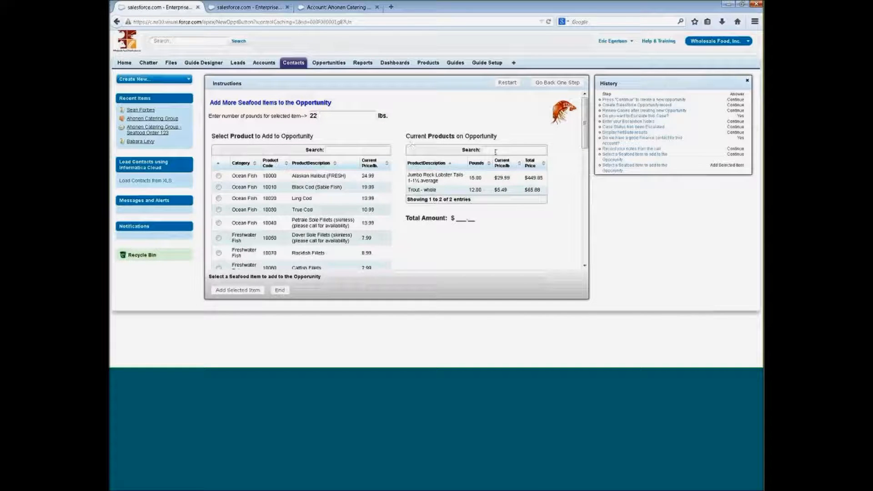
left_click(376, 150)
type("crab")
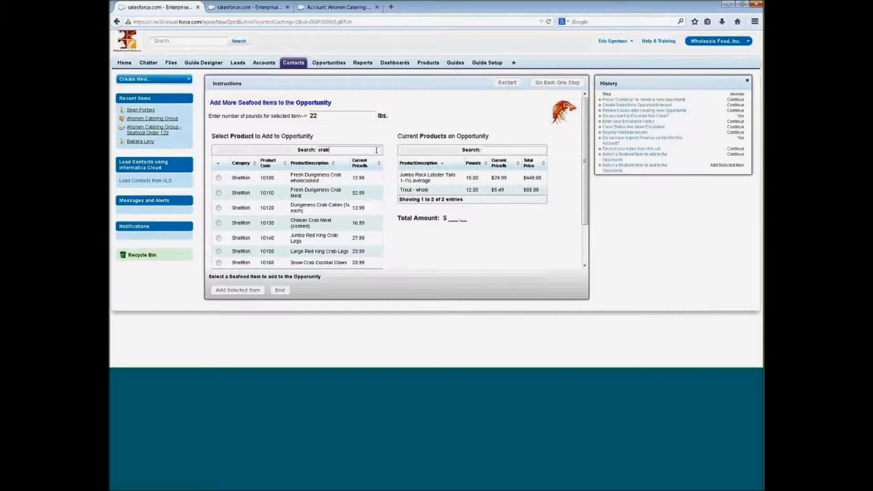
left_click(219, 193)
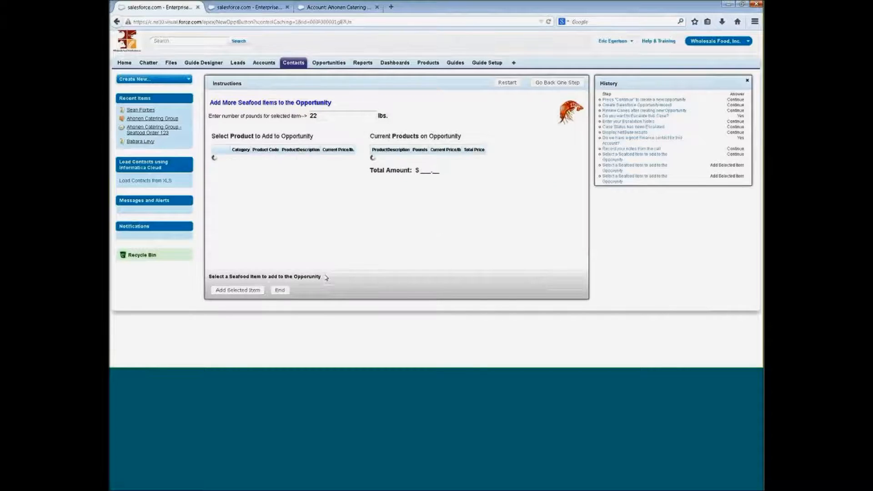
End the product selection, finish the guide, and review the new opportunity's details and product lines.
left_click(281, 290)
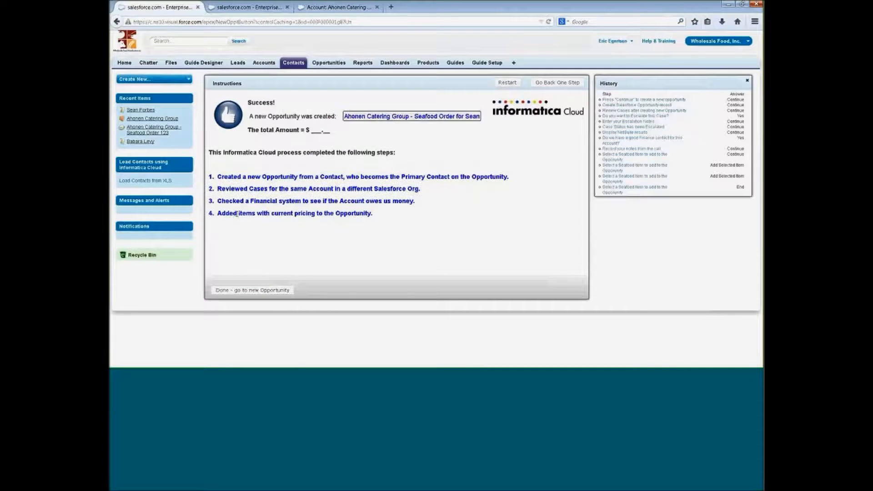
left_click(253, 290)
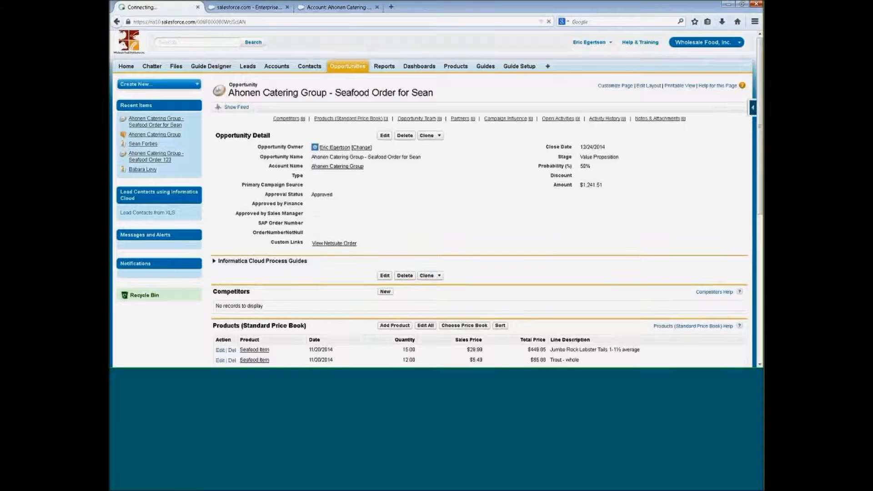
scroll(533, 247, "down", 2)
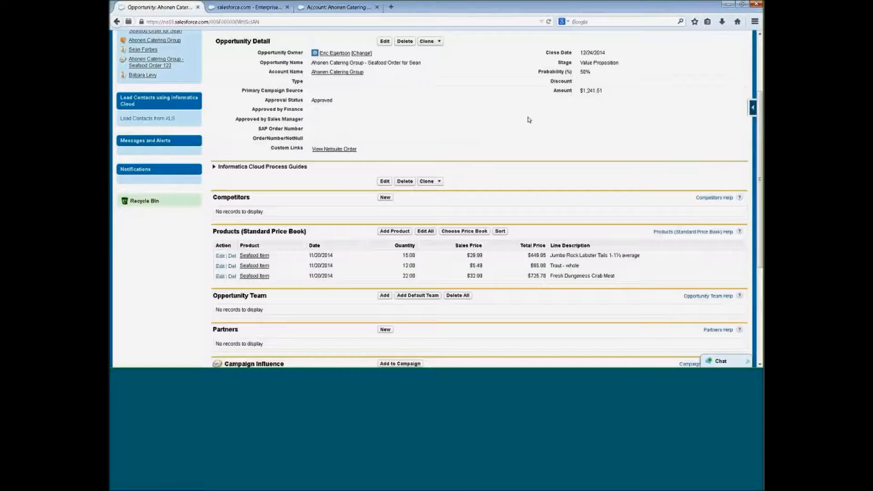
Set the seafood order opportunity's stage to Closed Won, save it, and reload the record to check its SAP order number.
scroll(475, 109, "up", 2)
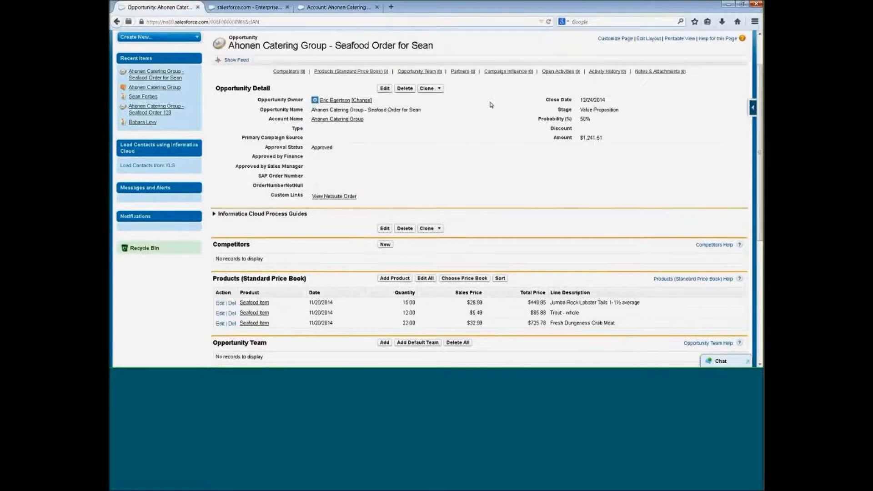
left_click(386, 90)
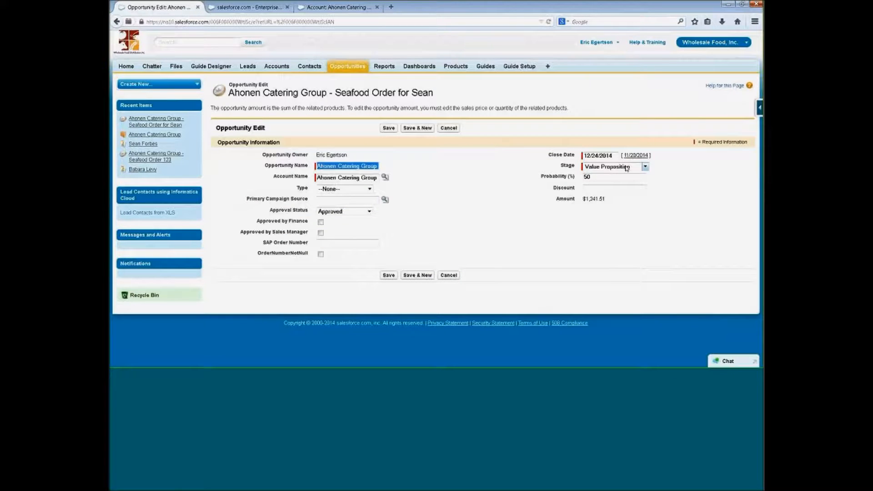
left_click(627, 169)
left_click(622, 230)
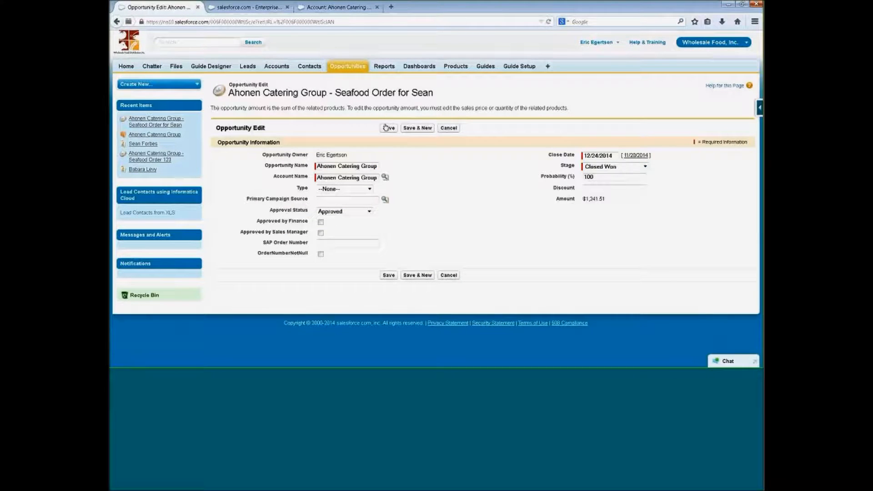
left_click(388, 128)
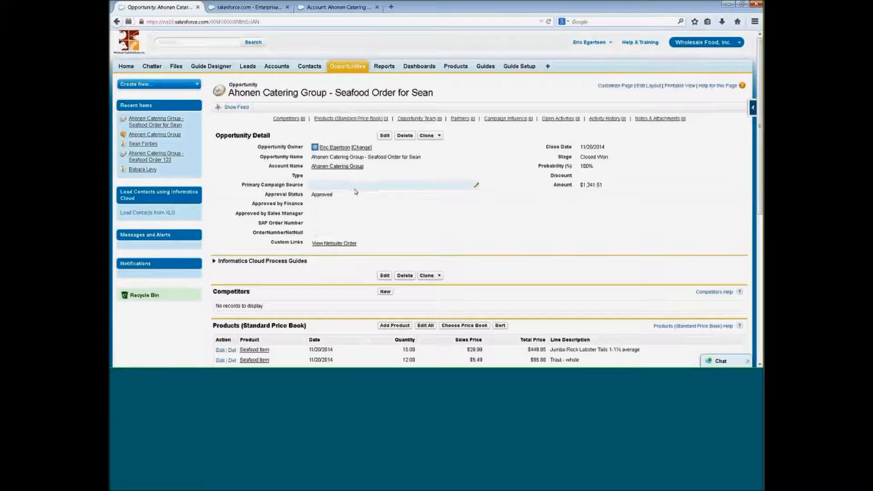
key("F5")
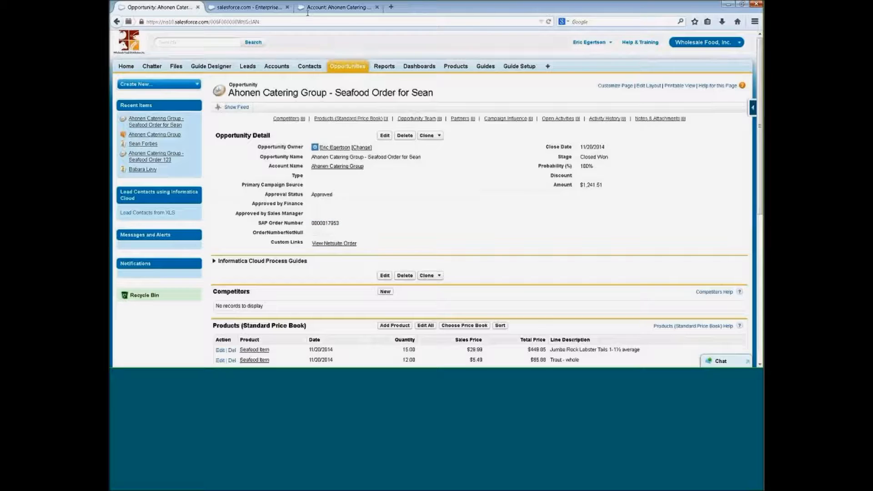
In Guide Designer, close the two open delete guides and open the Contact guide "Create New Opportunity from Contact".
left_click(255, 8)
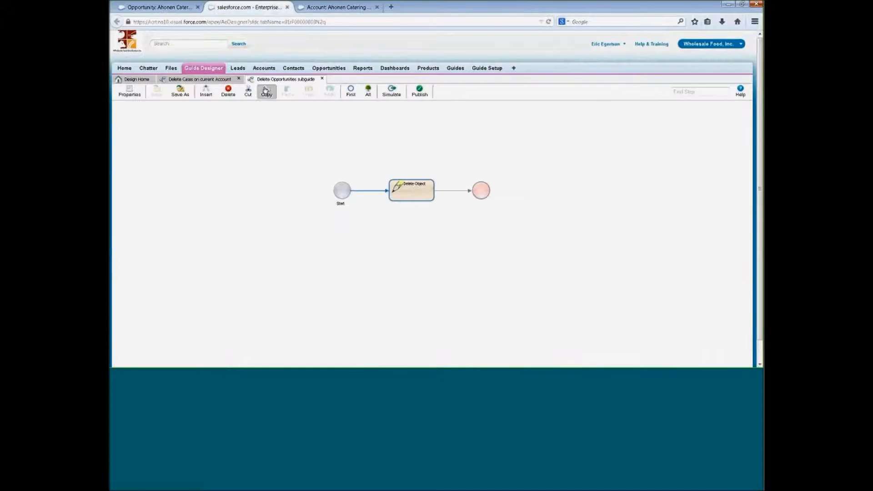
left_click(322, 78)
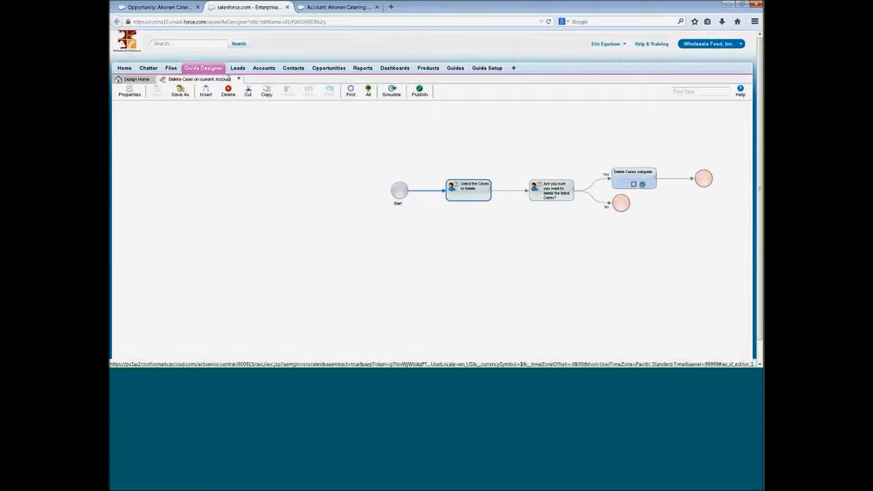
left_click(238, 78)
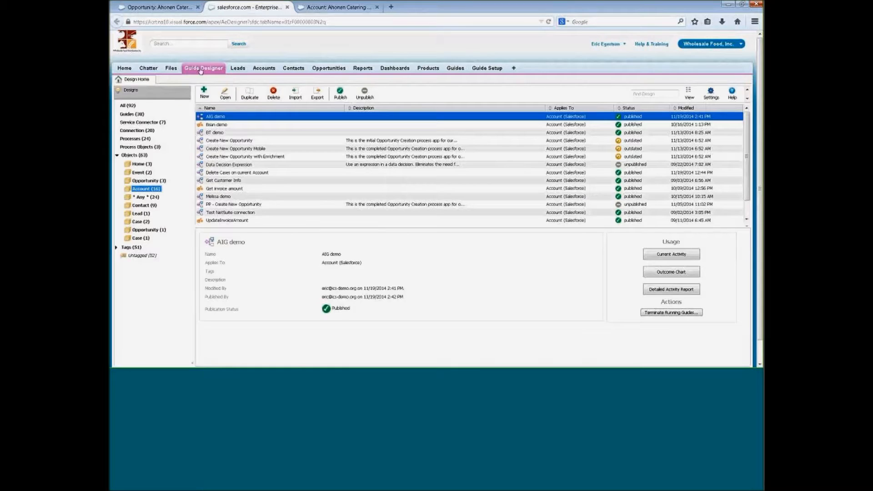
left_click(138, 206)
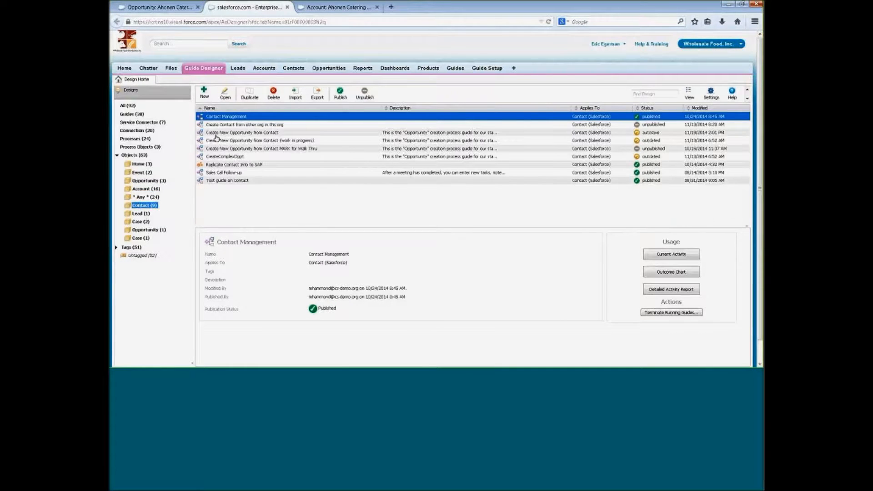
double_click(240, 132)
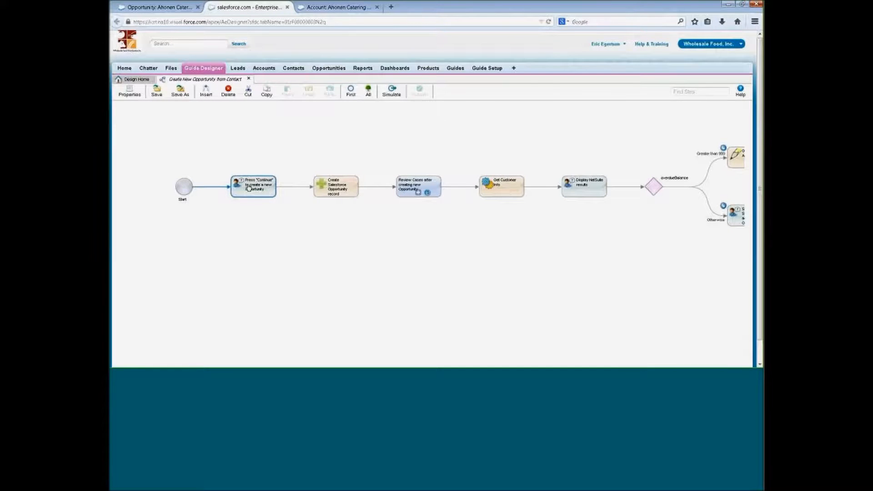
Examine the first screen step's call script and its First Name field properties, and preview the step.
double_click(249, 187)
double_click(248, 182)
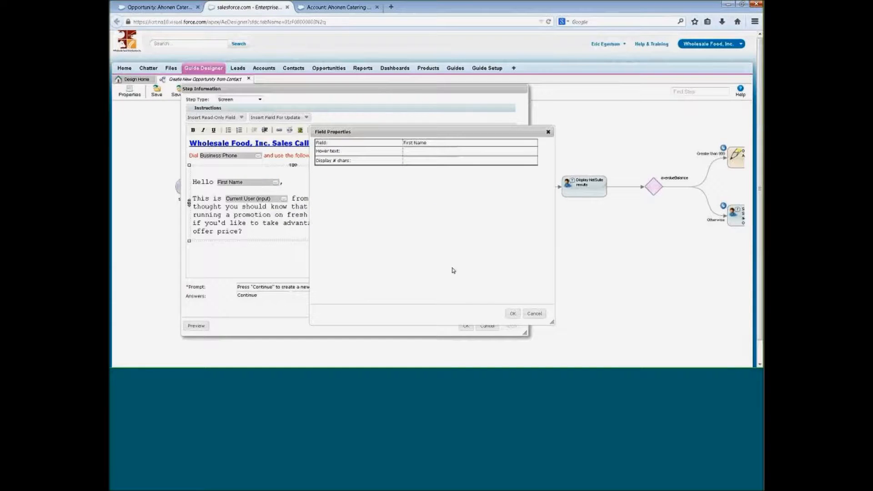
left_click(534, 315)
left_click(195, 327)
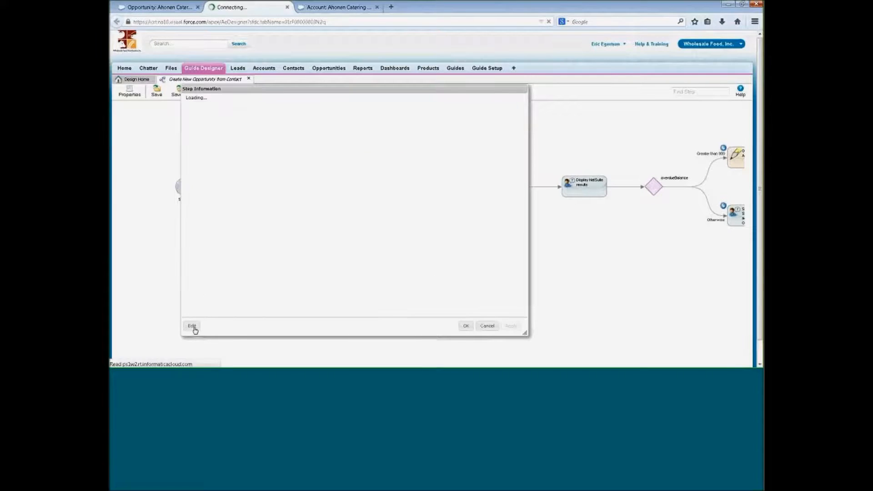
left_click(466, 325)
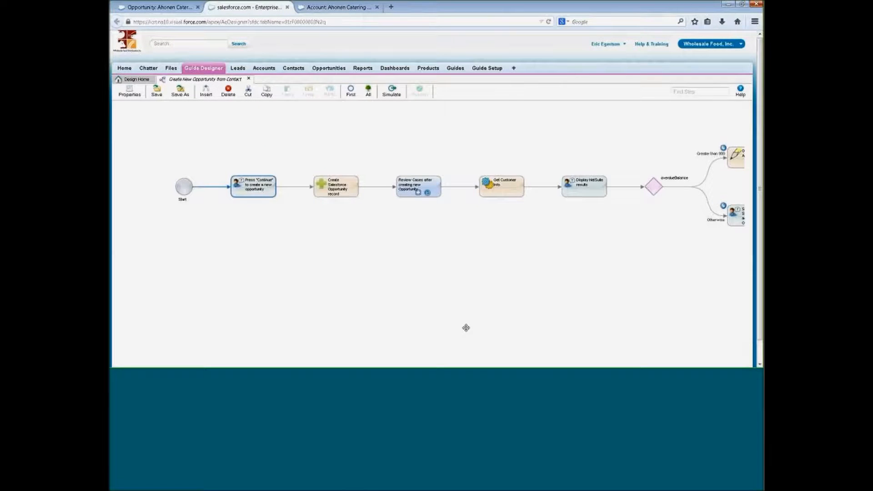
Follow the flow past the opportunity creation step, inspect the embedded "Review Cases after creating new Opportunity" guide, and return to the main guide.
left_click(346, 191)
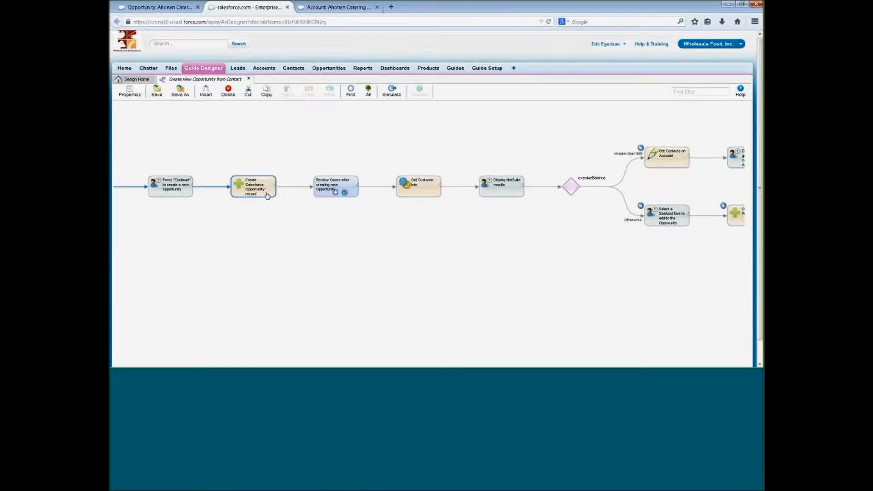
left_click(333, 185)
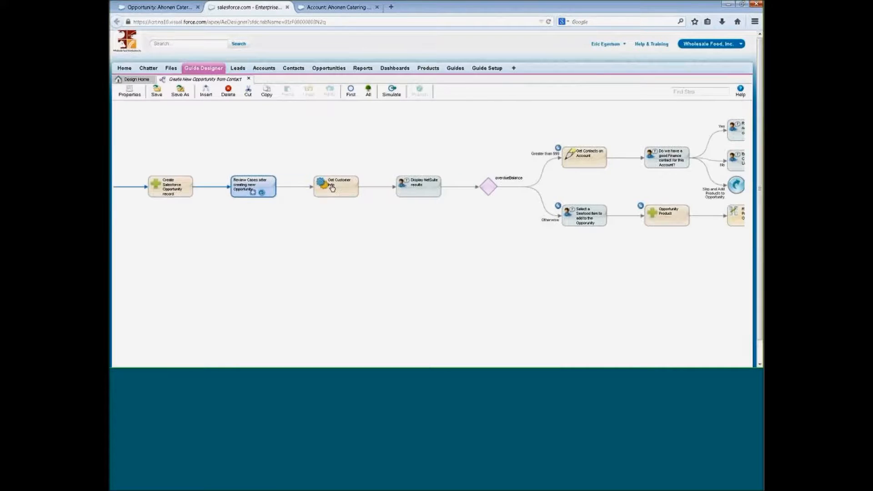
left_click(253, 195)
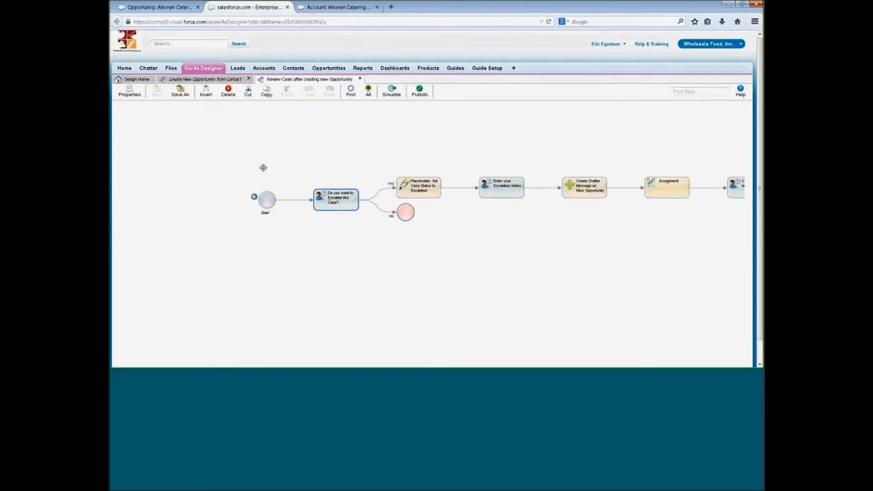
left_click(208, 80)
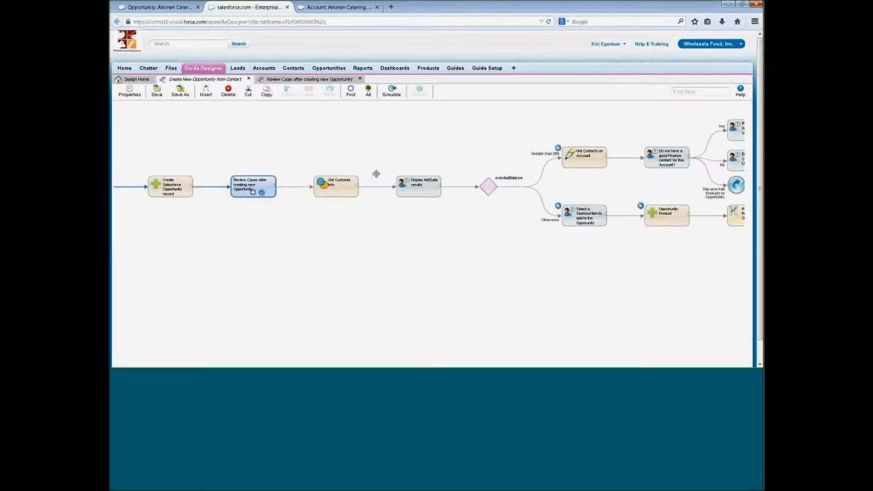
Configure the Get Customer Info step as a Service Call using the NetSuiteServices Get Customer Info action, and check its input and output fields.
left_click(343, 184)
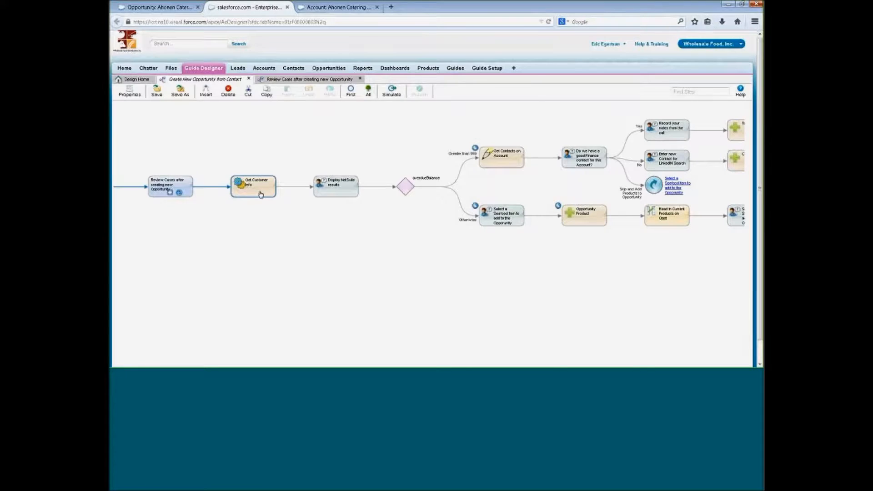
double_click(272, 182)
left_click(241, 99)
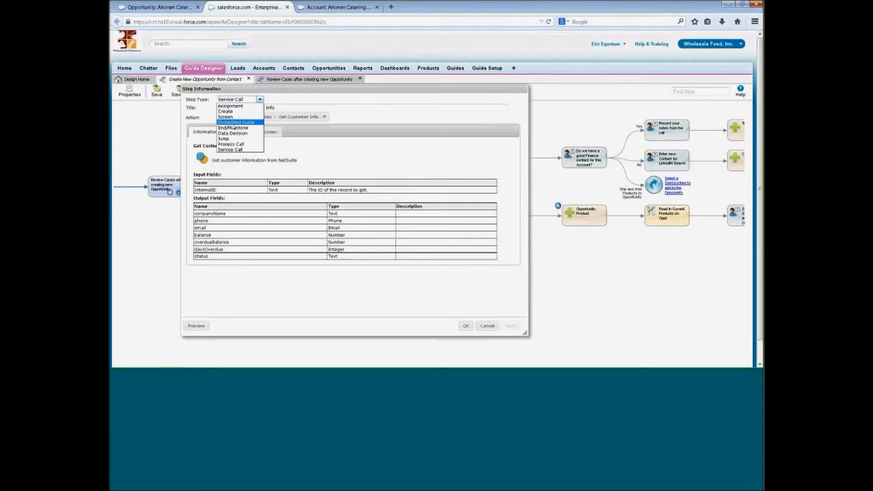
left_click(234, 149)
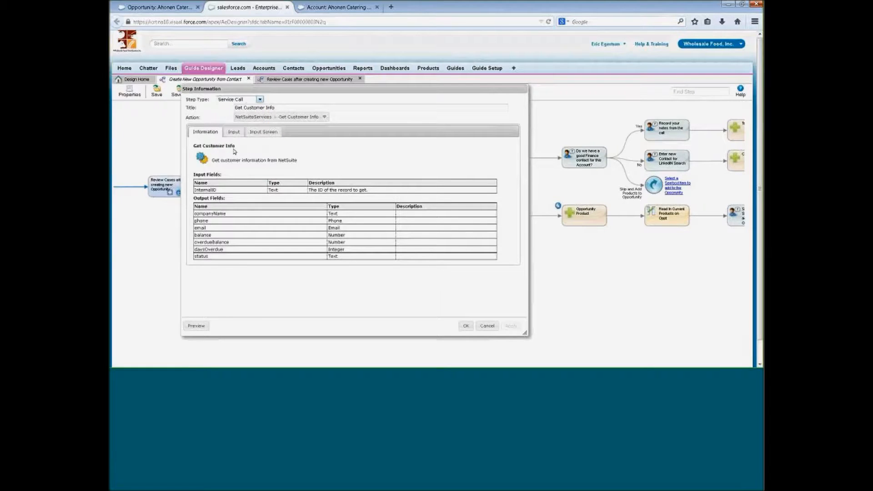
left_click(250, 117)
left_click(260, 216)
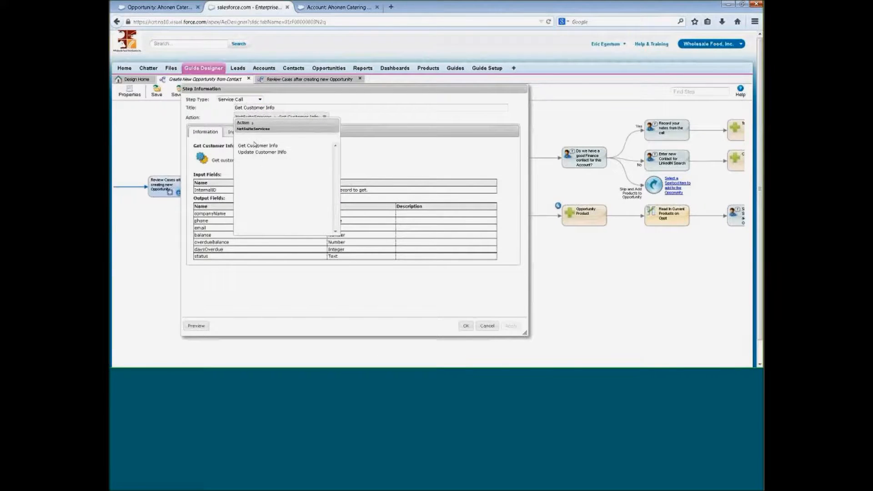
left_click(255, 146)
left_click(236, 133)
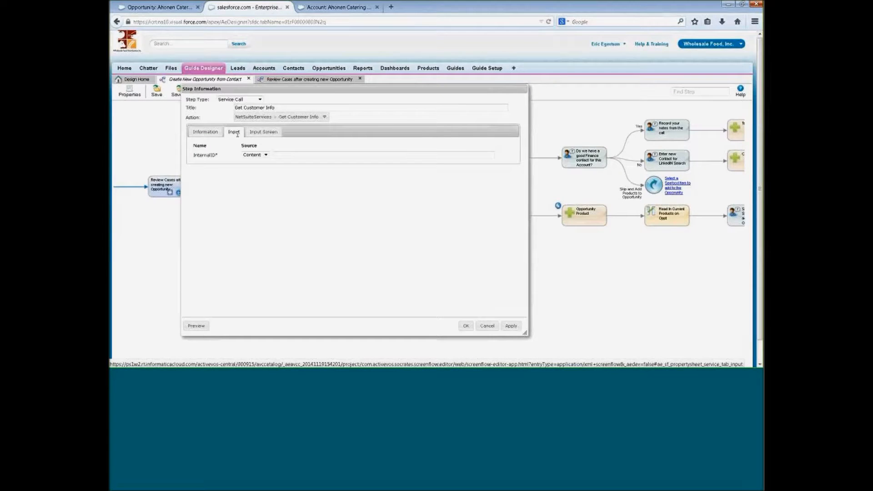
left_click(212, 131)
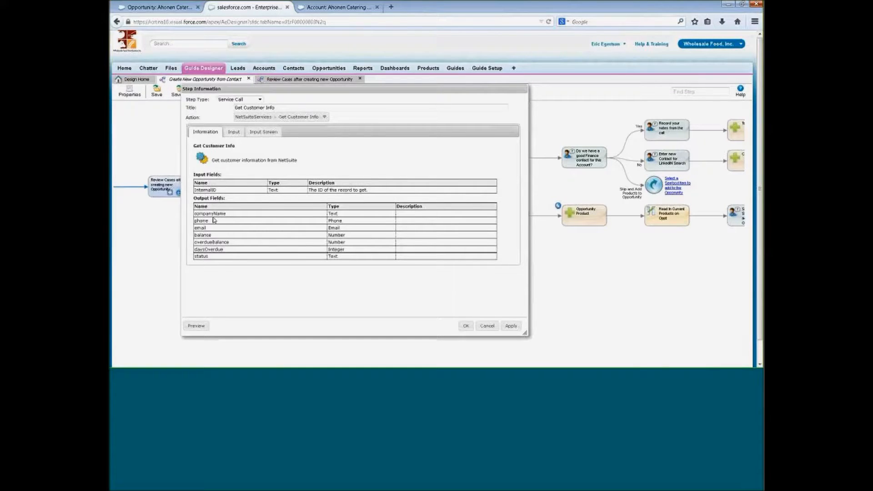
Locate the NetSuite Account ID field on the Ahonen Catering Group account, and return to the guide's service call step.
left_click(330, 9)
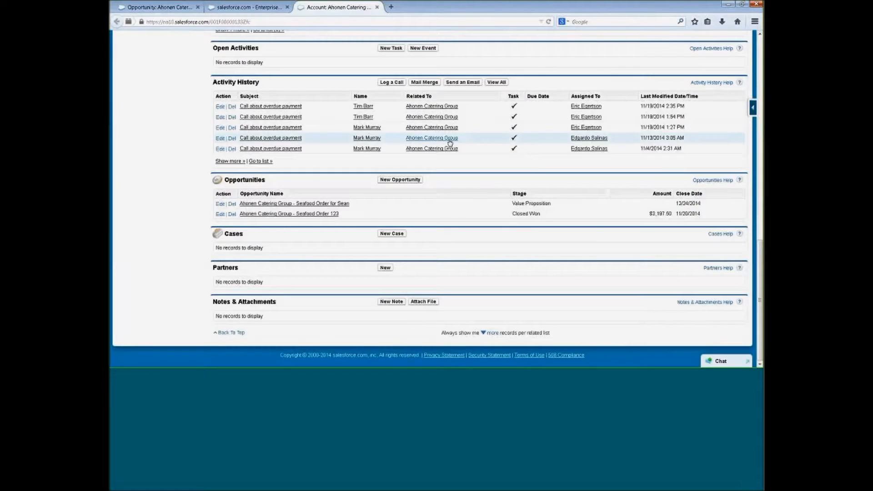
scroll(445, 146, "up", 15)
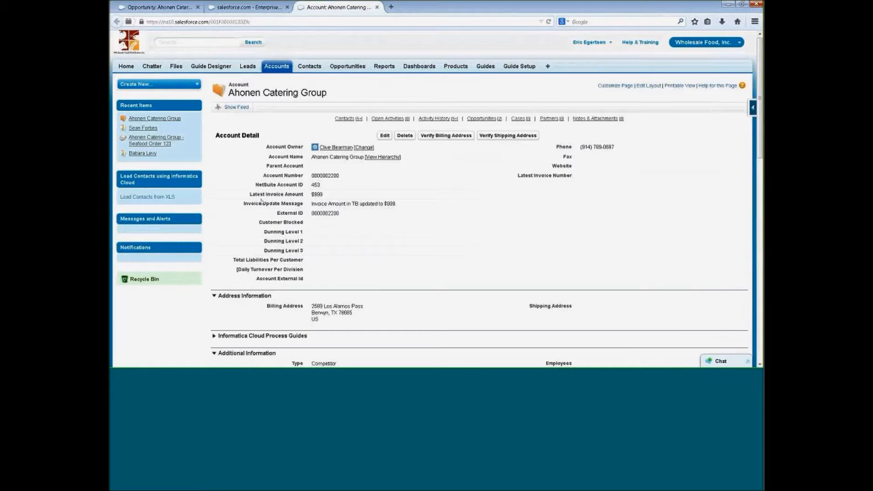
left_click_drag(326, 185, 257, 184)
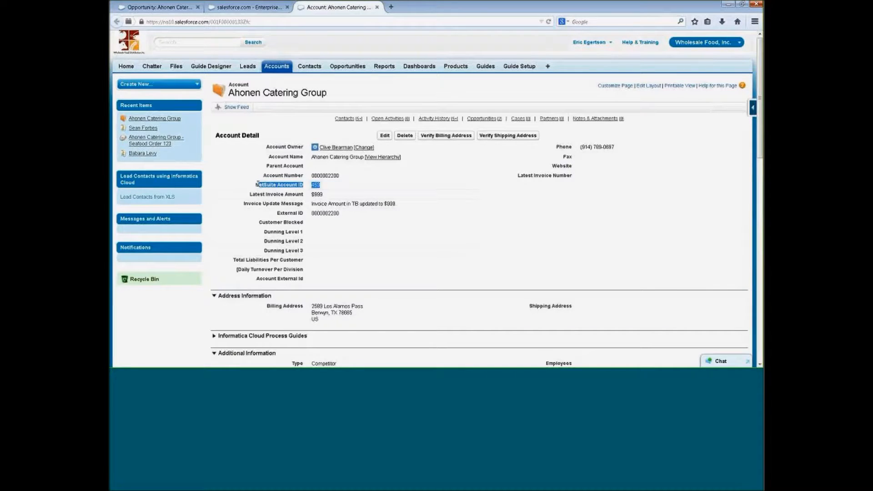
left_click(258, 179)
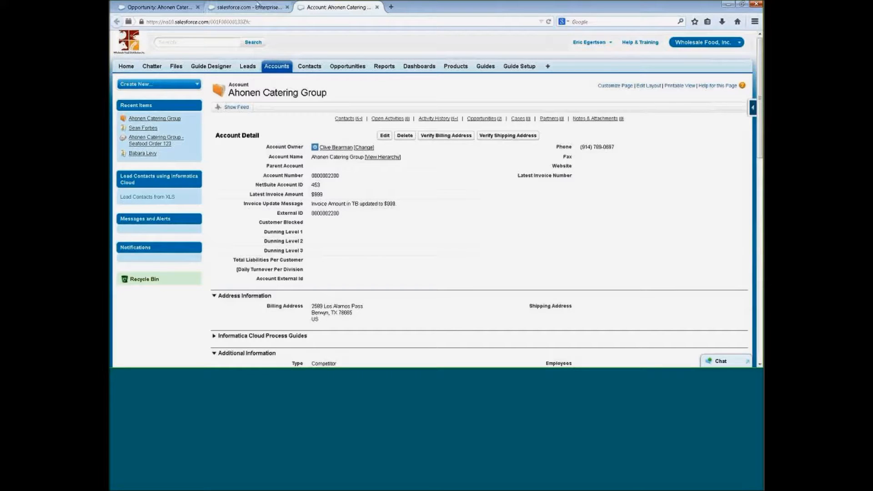
left_click(257, 7)
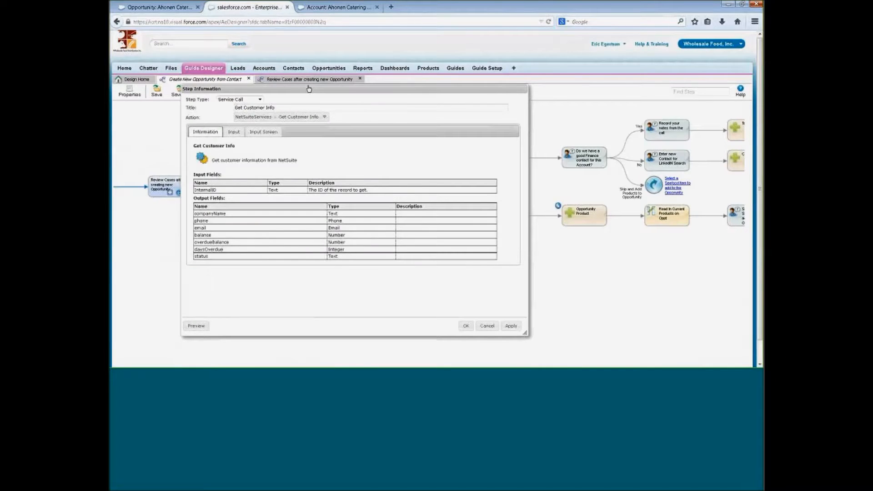
Map the service call's InternalID input to the related Account's NetSuite Account ID field and accept the step settings.
left_click(235, 132)
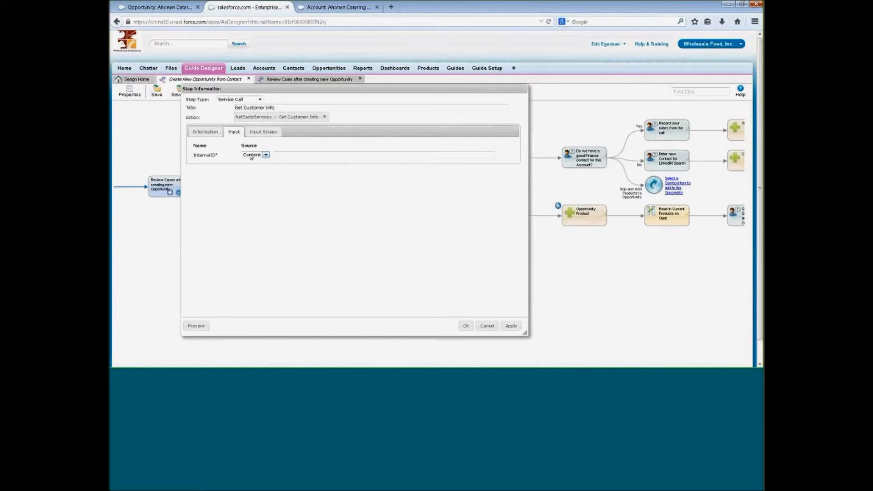
left_click(251, 157)
left_click(253, 172)
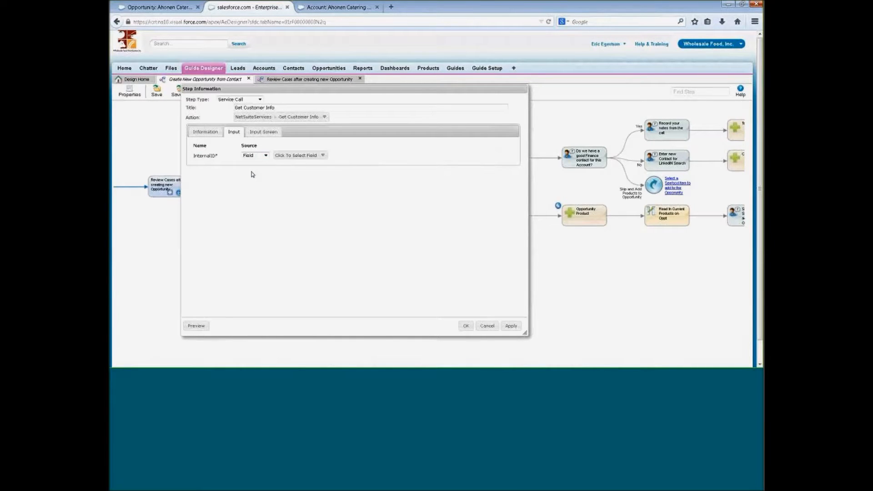
left_click(306, 157)
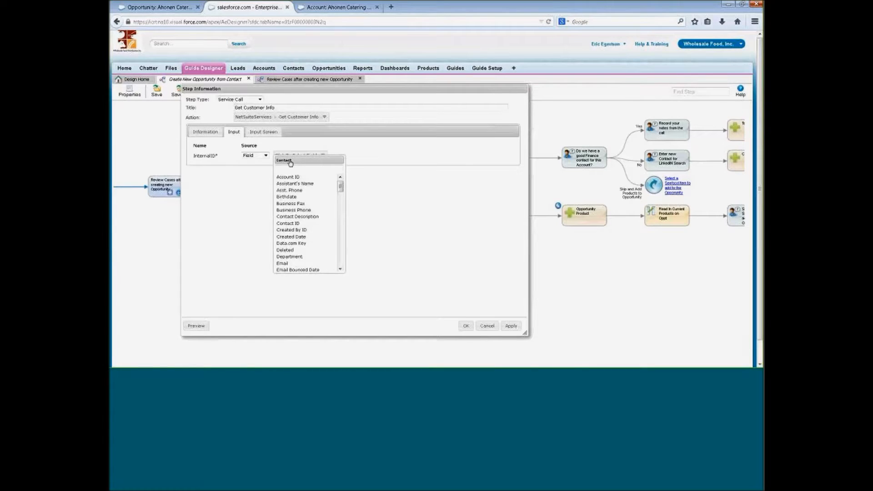
left_click_drag(345, 191, 343, 250)
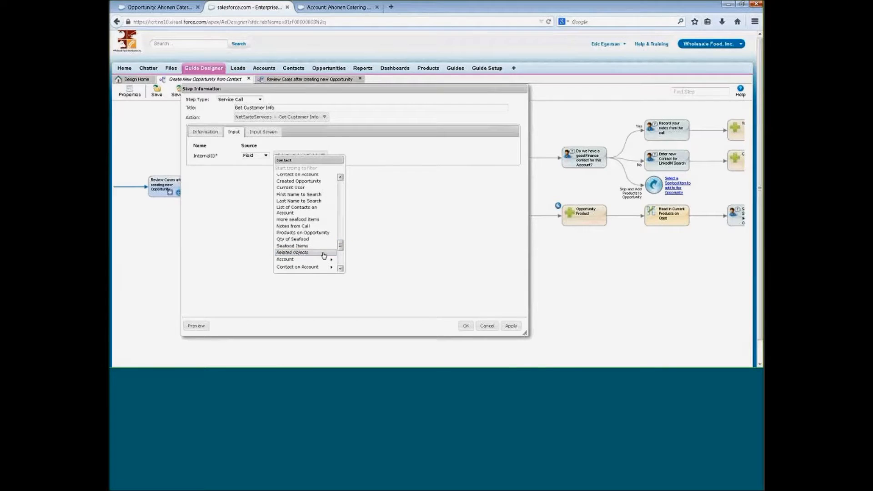
left_click(319, 263)
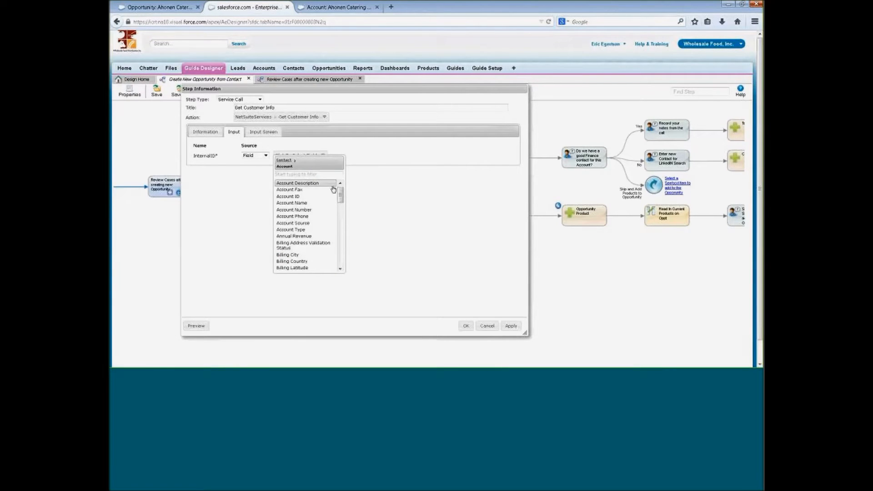
left_click_drag(340, 196, 341, 235)
left_click(300, 242)
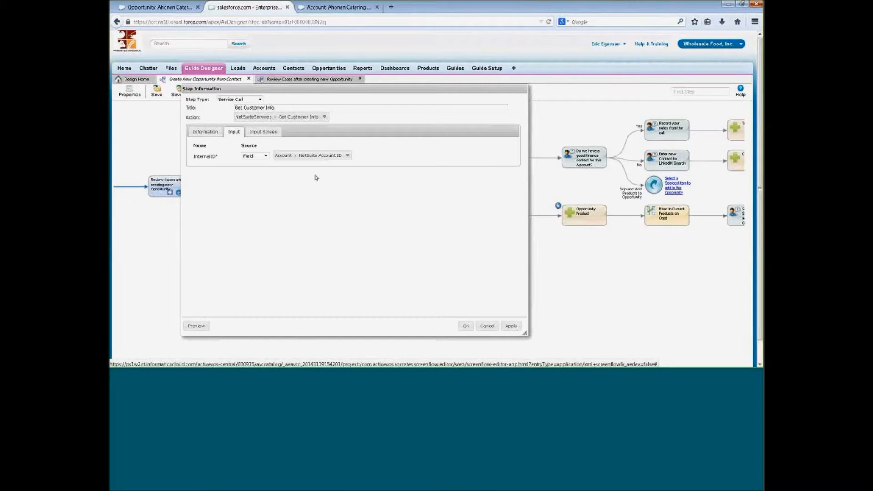
left_click(464, 330)
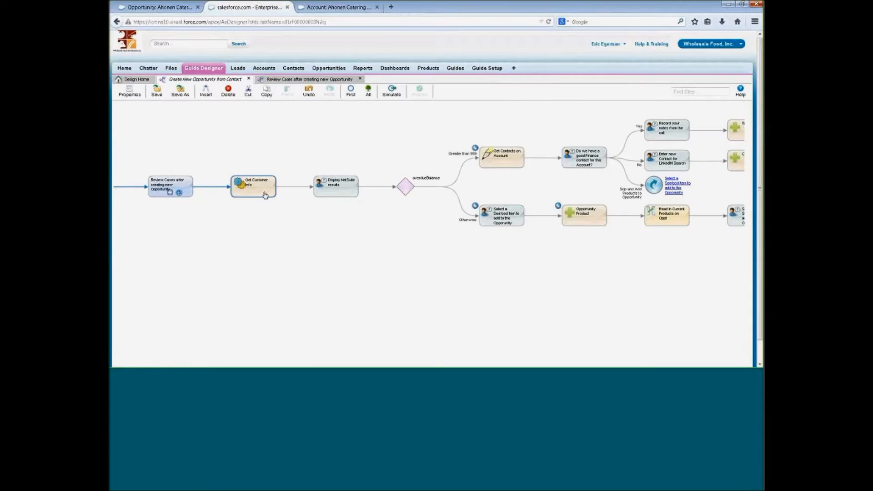
Review the input and output fields of the Get Customer Info service call and close its step settings.
double_click(260, 173)
left_click(212, 132)
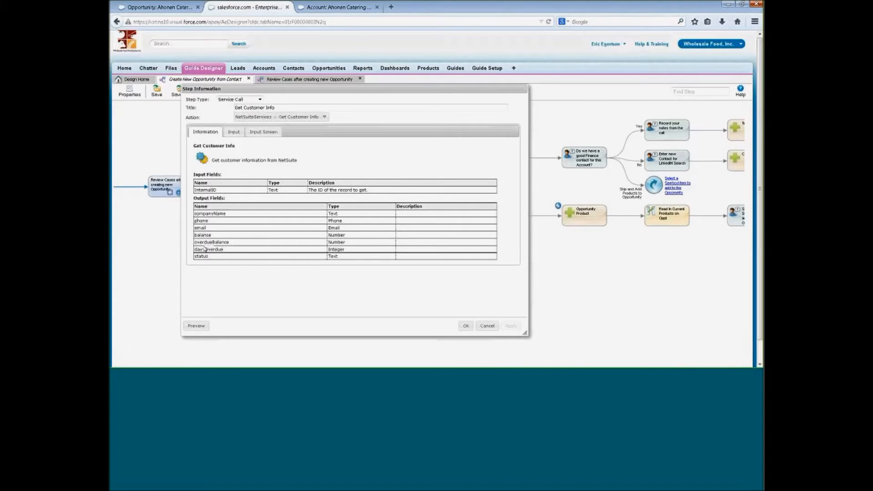
left_click(463, 323)
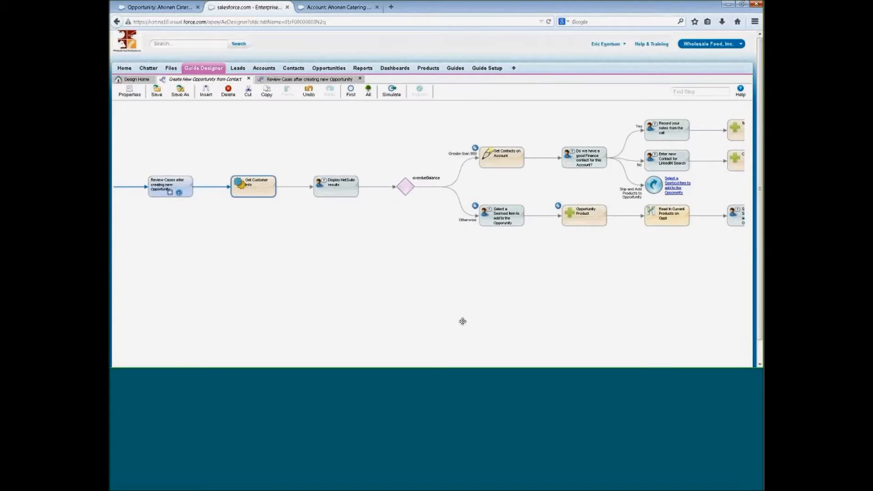
Inspect the Display NetSuite results screen step and the service call output fields placed in its table, and close its settings.
left_click(349, 187)
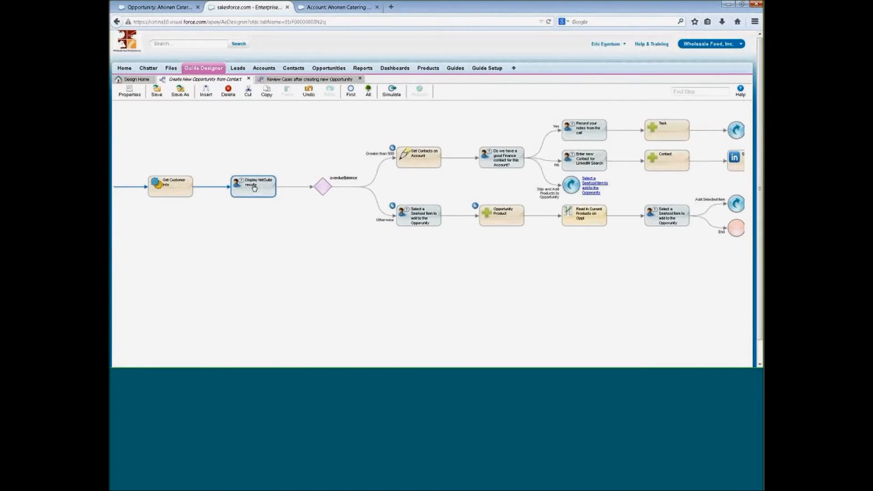
double_click(255, 188)
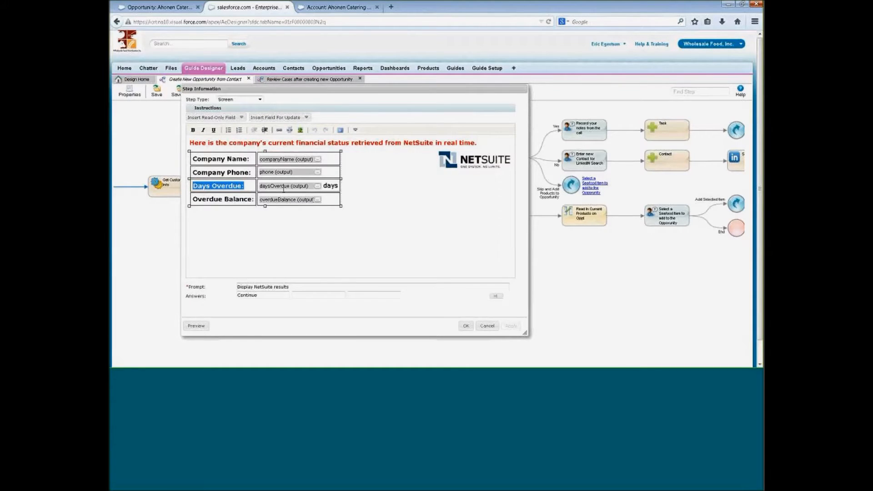
left_click(465, 326)
Examine the overdueBalance data decision, including its step type and paths, and return to the Ahonen Catering Group seafood order opportunity.
left_click(326, 185)
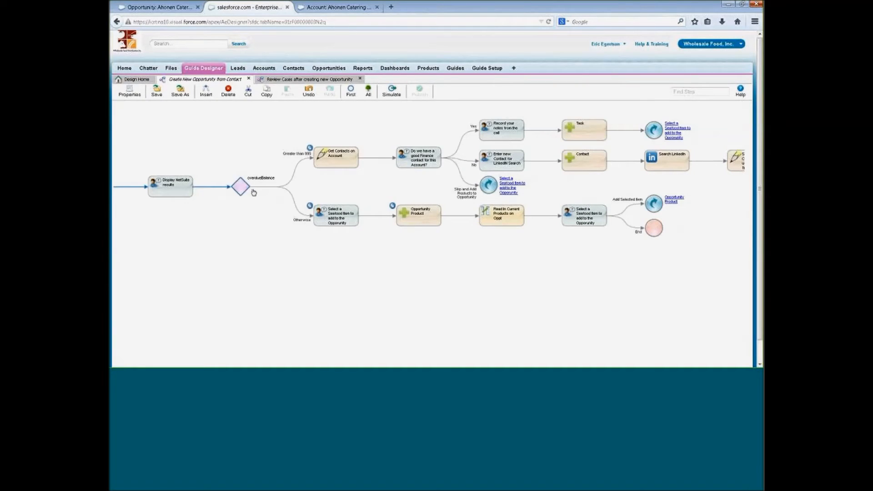
double_click(241, 185)
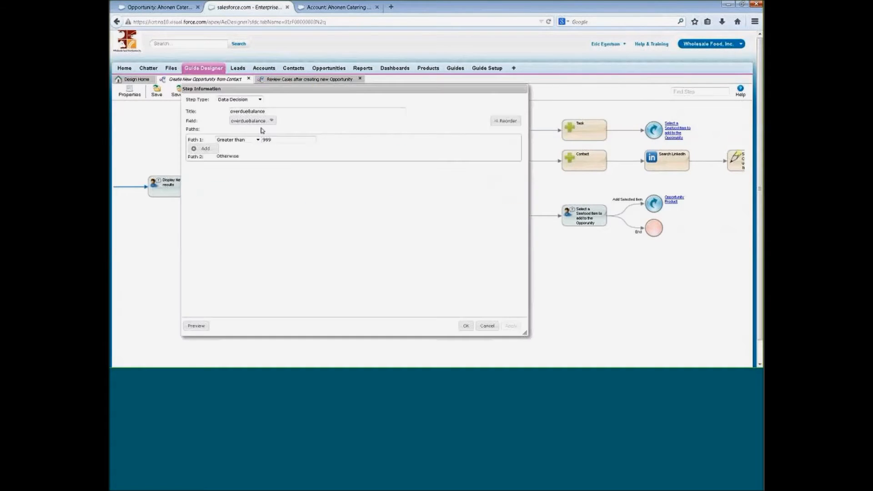
left_click(256, 99)
left_click(253, 103)
left_click(466, 325)
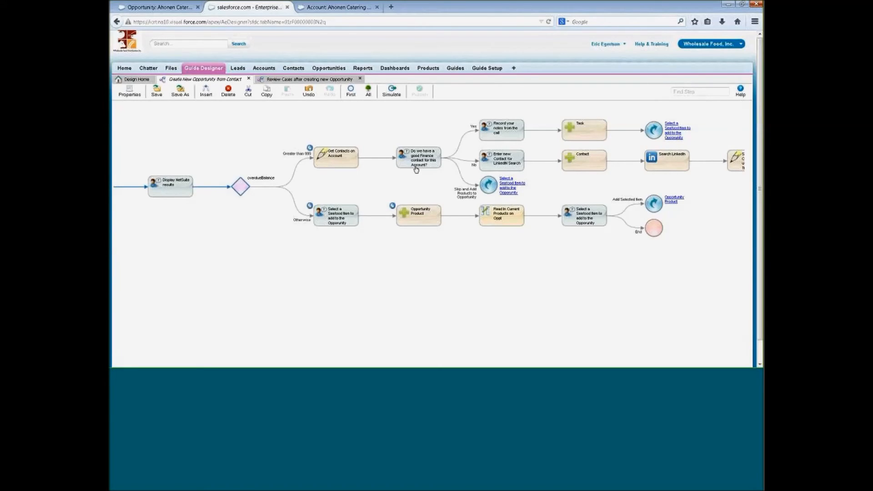
left_click(152, 7)
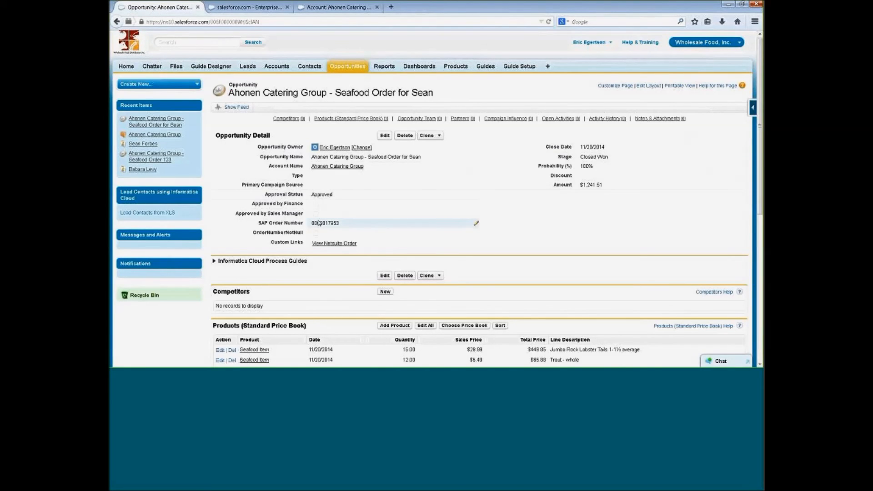